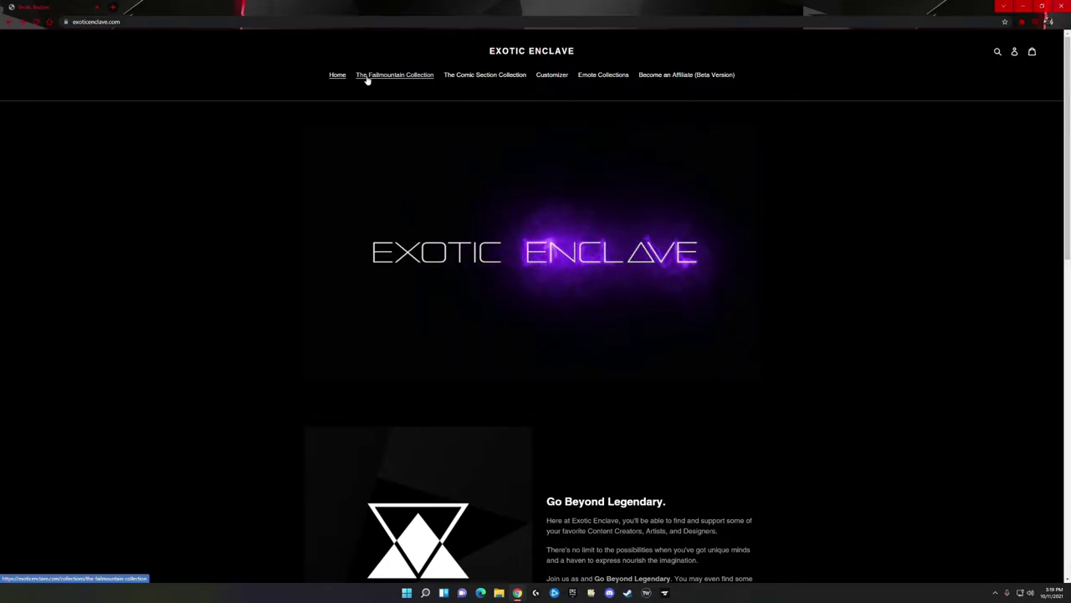
Step: Browse the product pages of The Failmountain Collection on the Exotic Enclave store through page 3
left_click(366, 76)
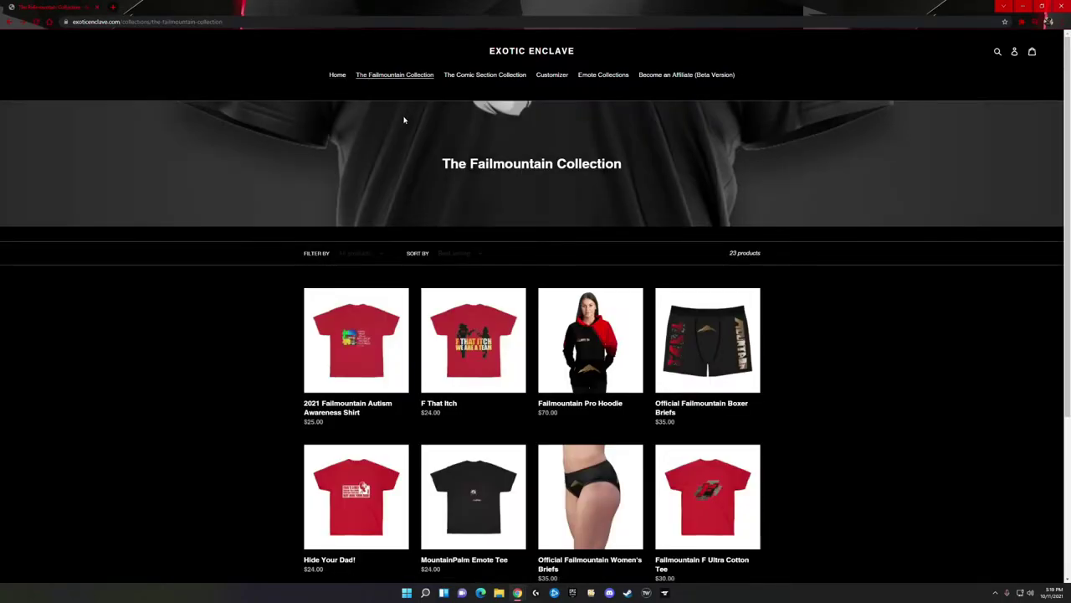
scroll(417, 143, "down", 2)
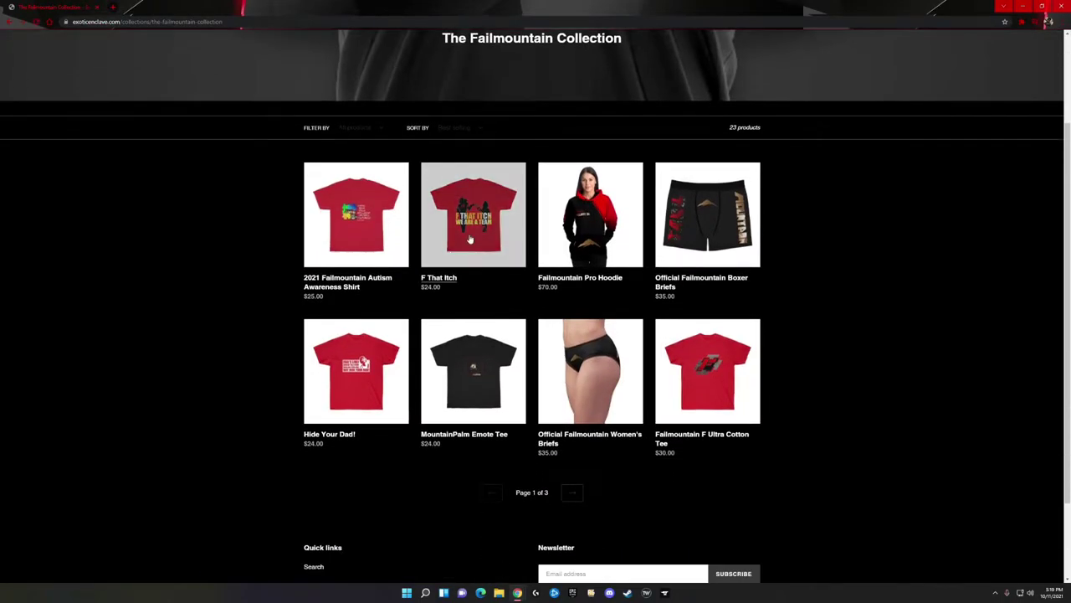
left_click(576, 496)
scroll(576, 497, "down", 2)
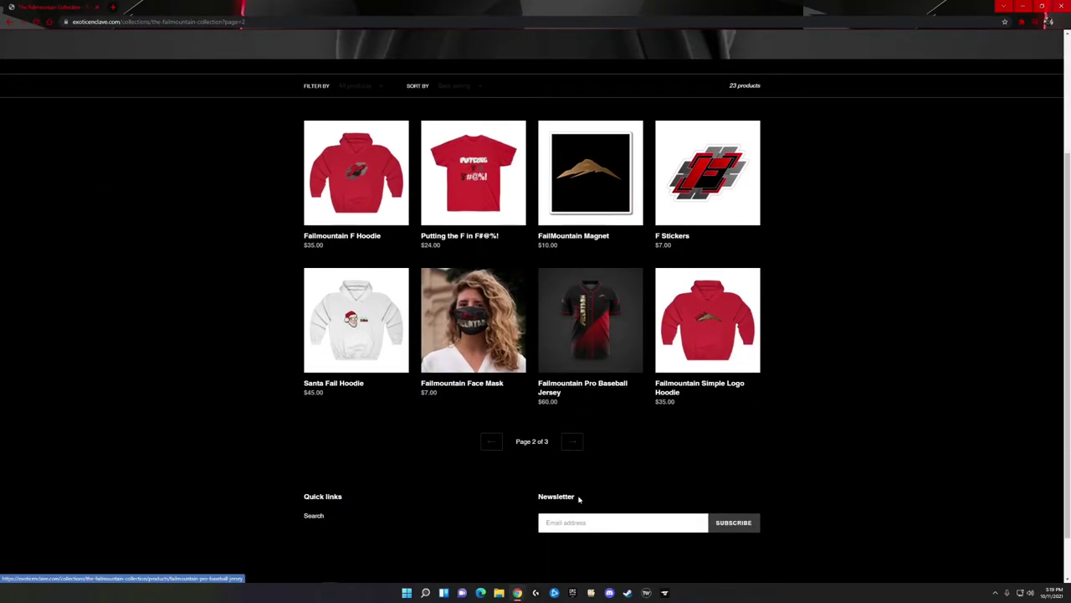
left_click(576, 445)
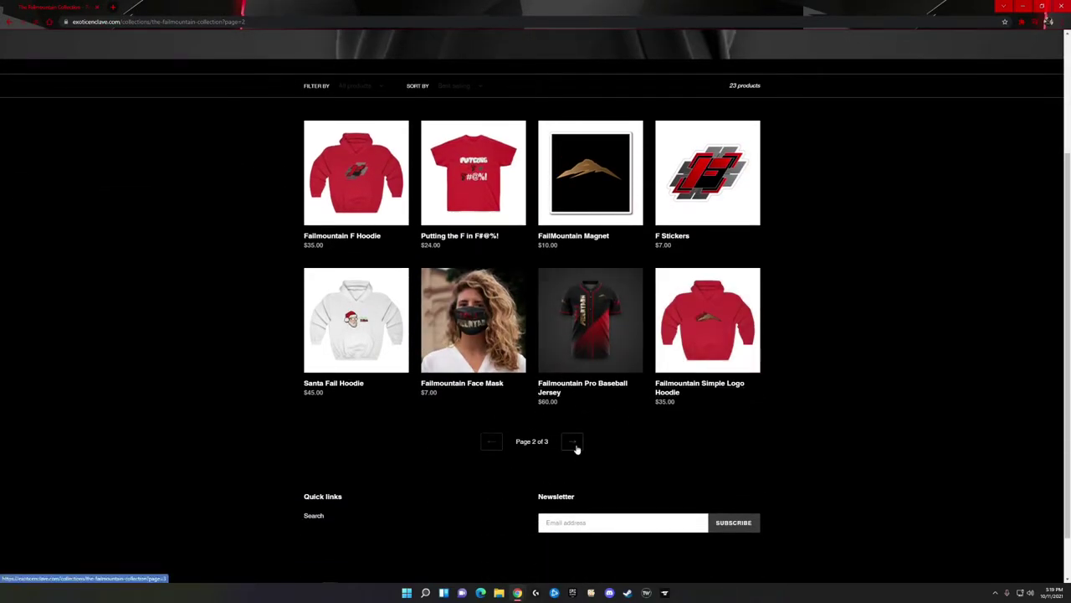
scroll(576, 450, "down", 1)
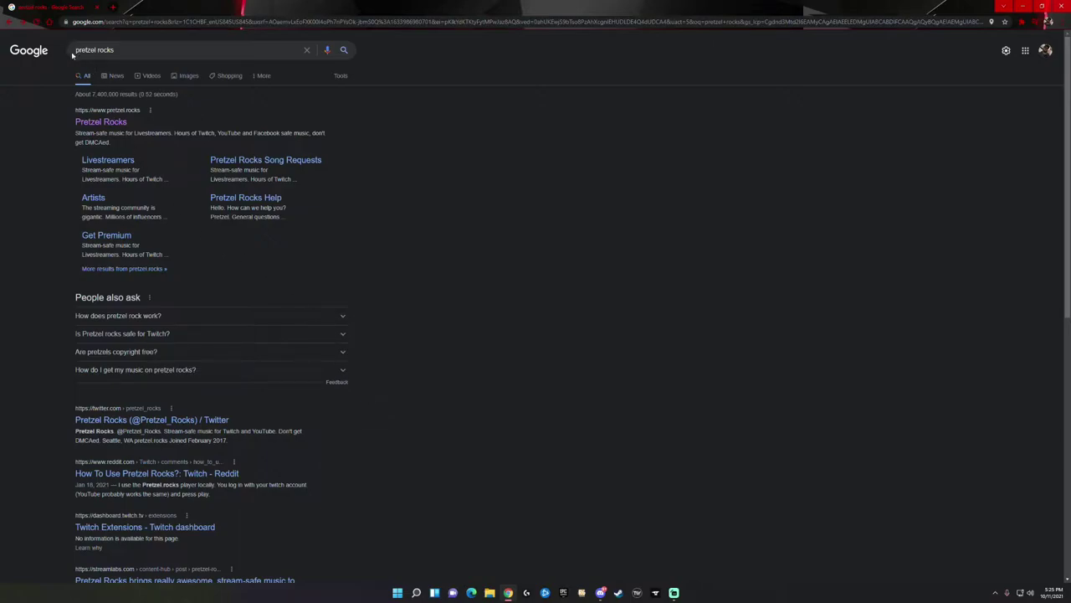
Step: Open the Pretzel Rocks website from the search results and start the Twitch login in the Pretzel desktop player
left_click(86, 125)
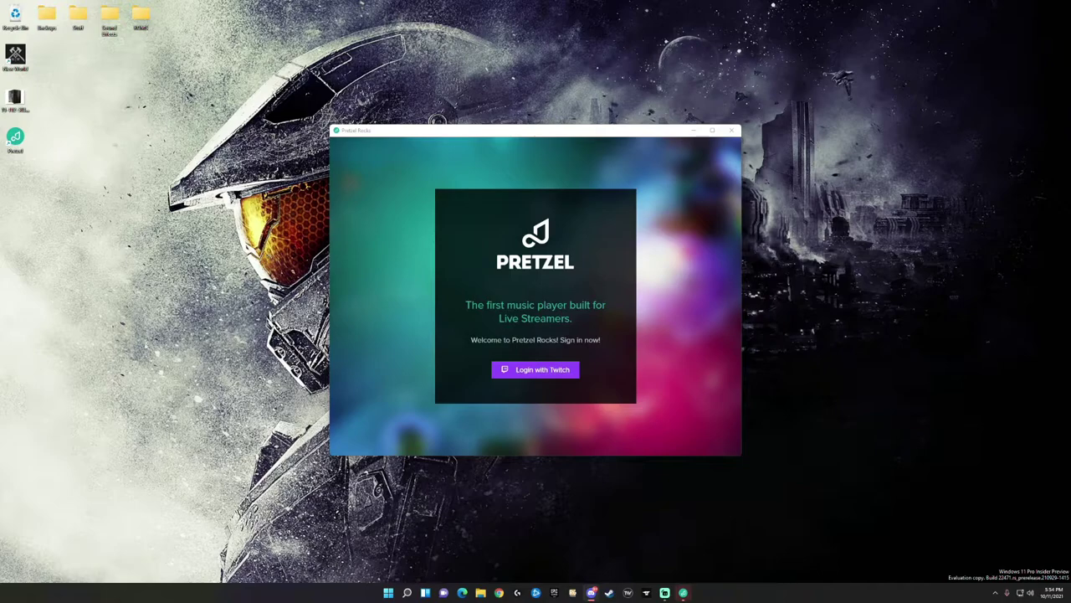
left_click(530, 377)
left_click(530, 376)
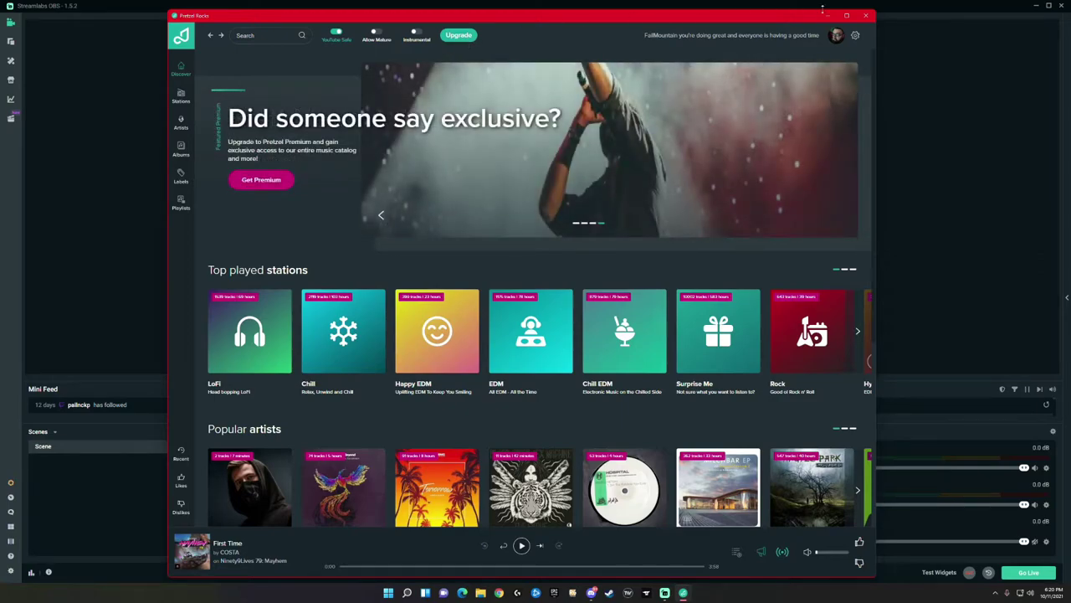
Step: Move the Pretzel player beside the Streamlabs mixer and test-play the current track at low volume, pausing it at the end
left_click_drag(631, 16, 468, 9)
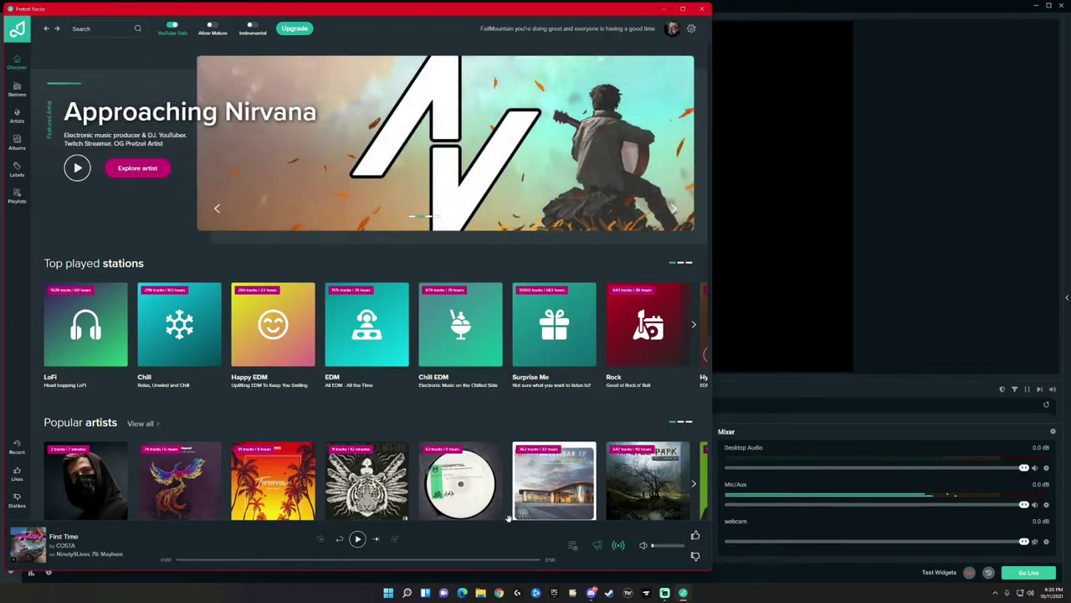
left_click(357, 539)
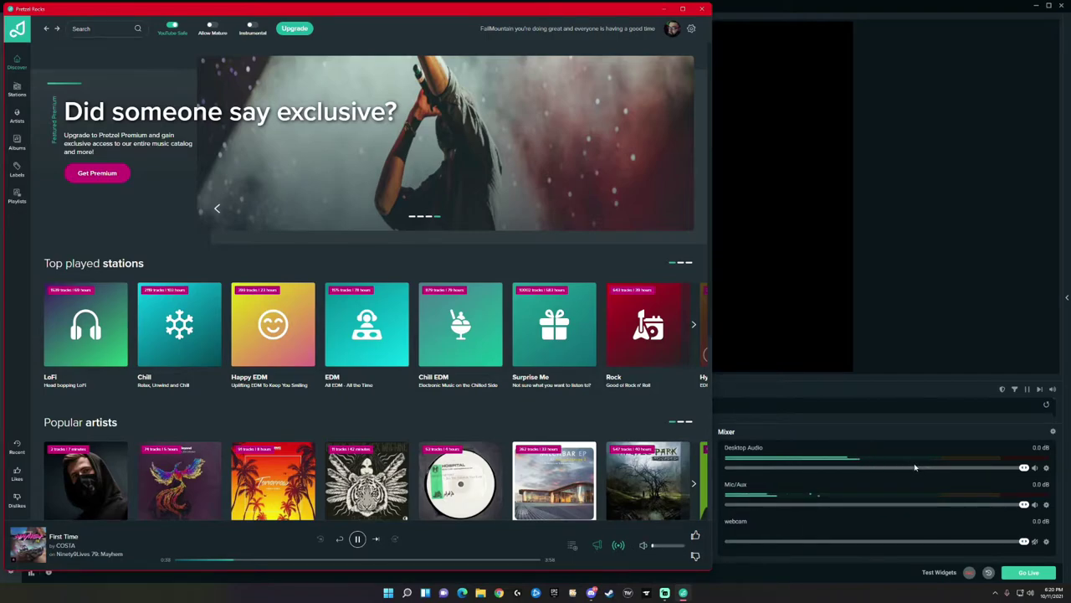
left_click(658, 545)
mouse_move(658, 548)
left_mouse_down()
mouse_move(667, 550)
mouse_move(654, 548)
left_mouse_up()
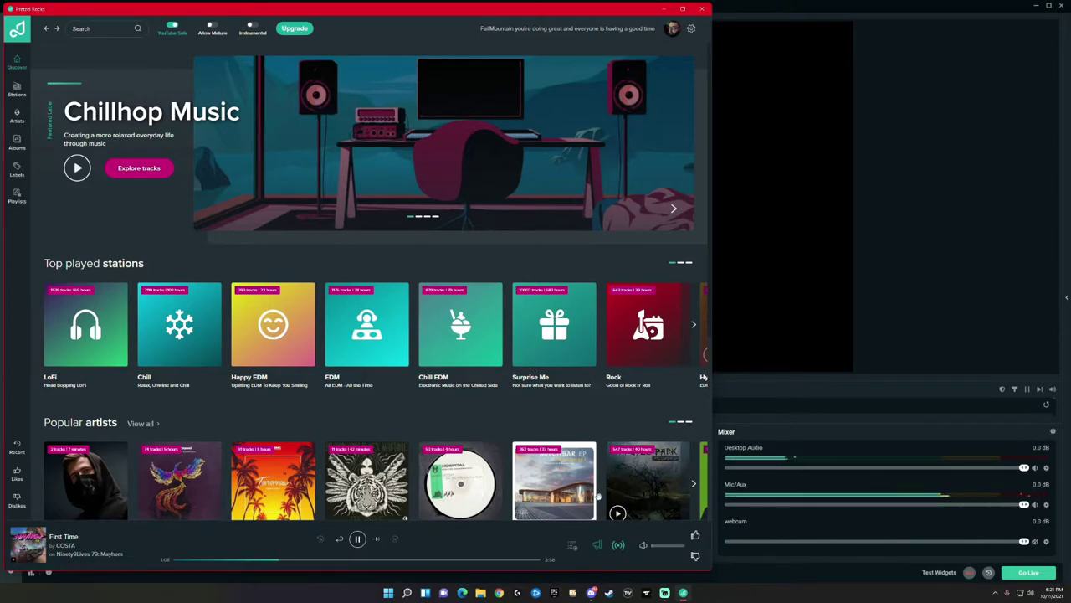
left_click(358, 540)
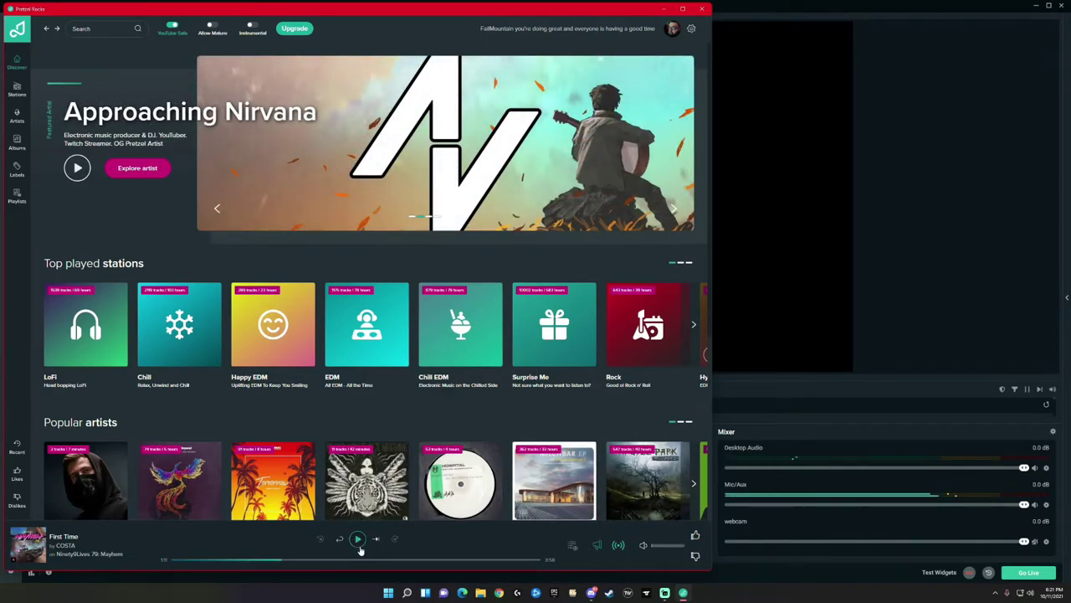
Step: Set Pretzel's audio output device to 2 (Realtek(R) Audio) and resume the track
left_click(691, 30)
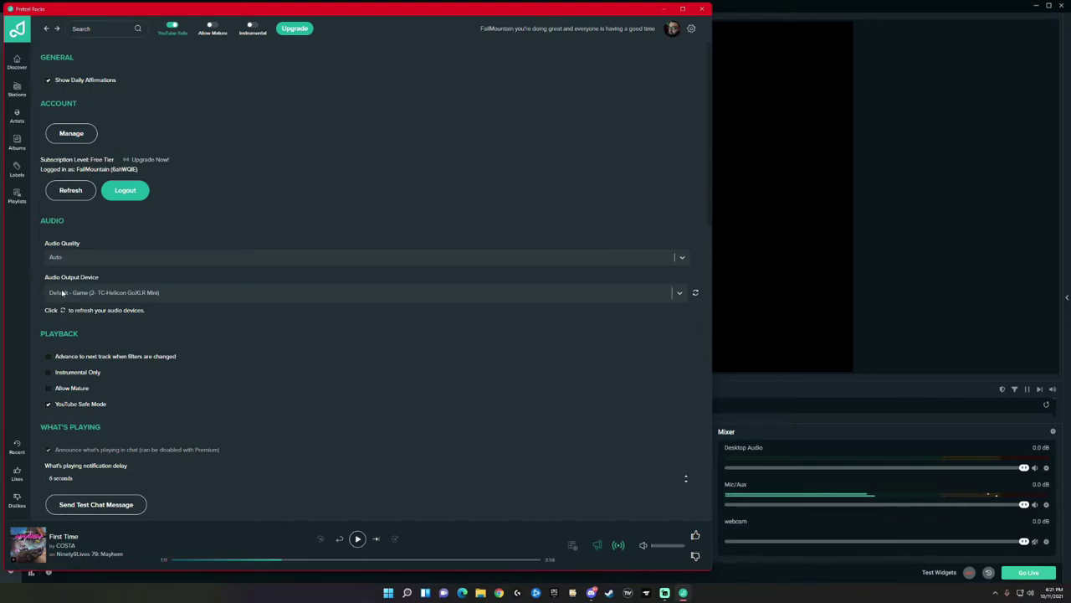
left_click(121, 293)
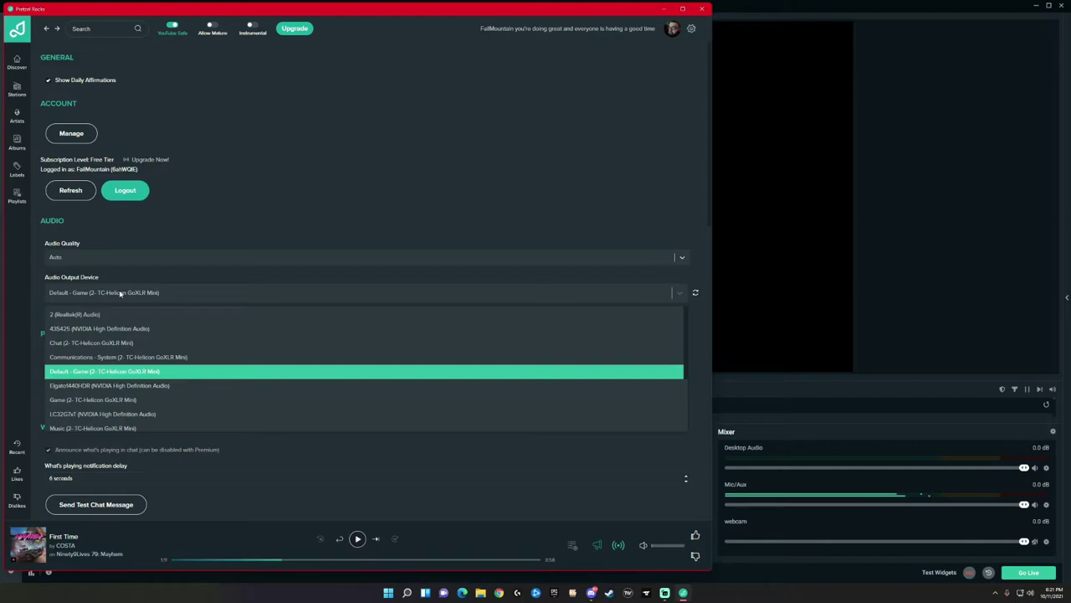
scroll(112, 337, "down", 2)
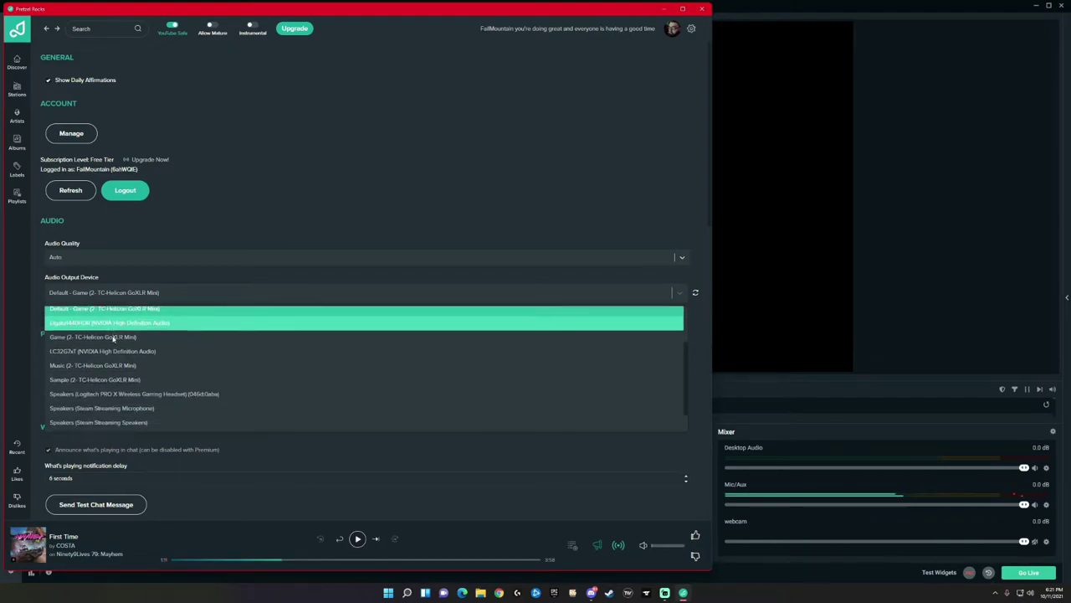
scroll(105, 387, "down", 1)
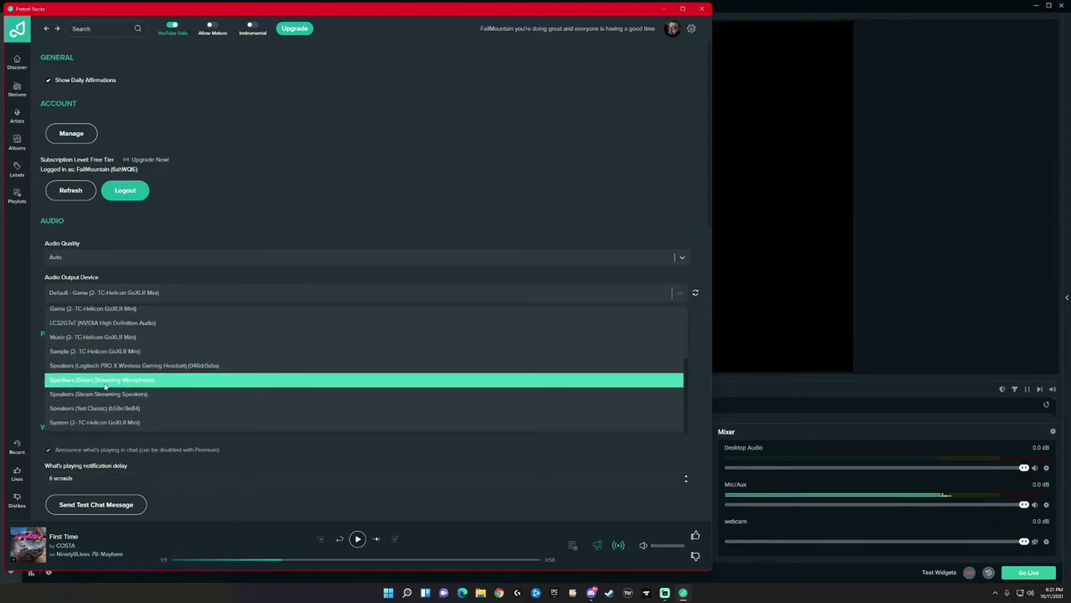
scroll(105, 386, "up", 2)
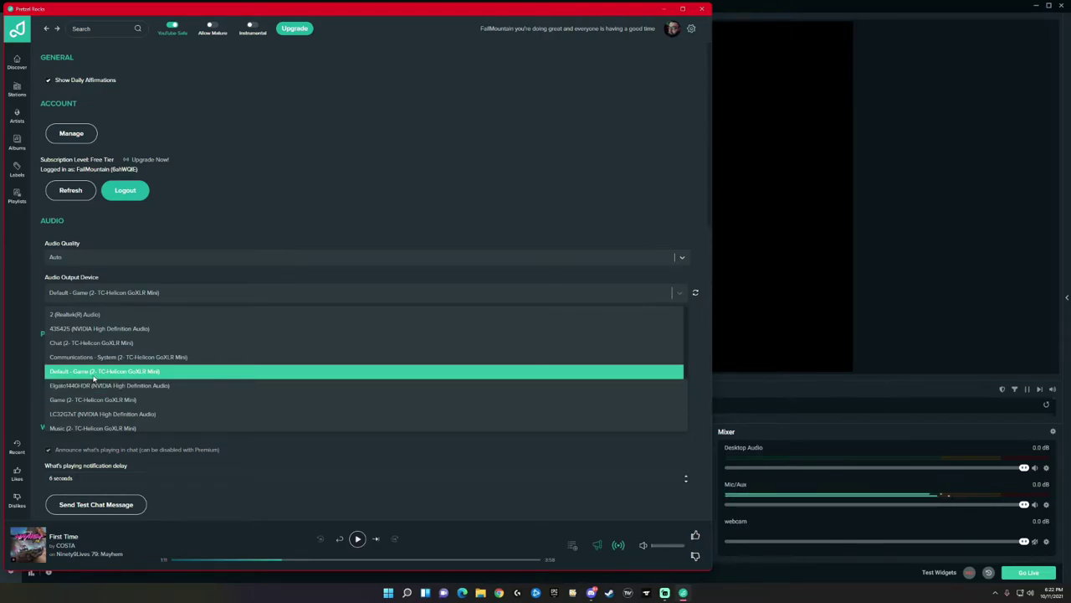
left_click(94, 316)
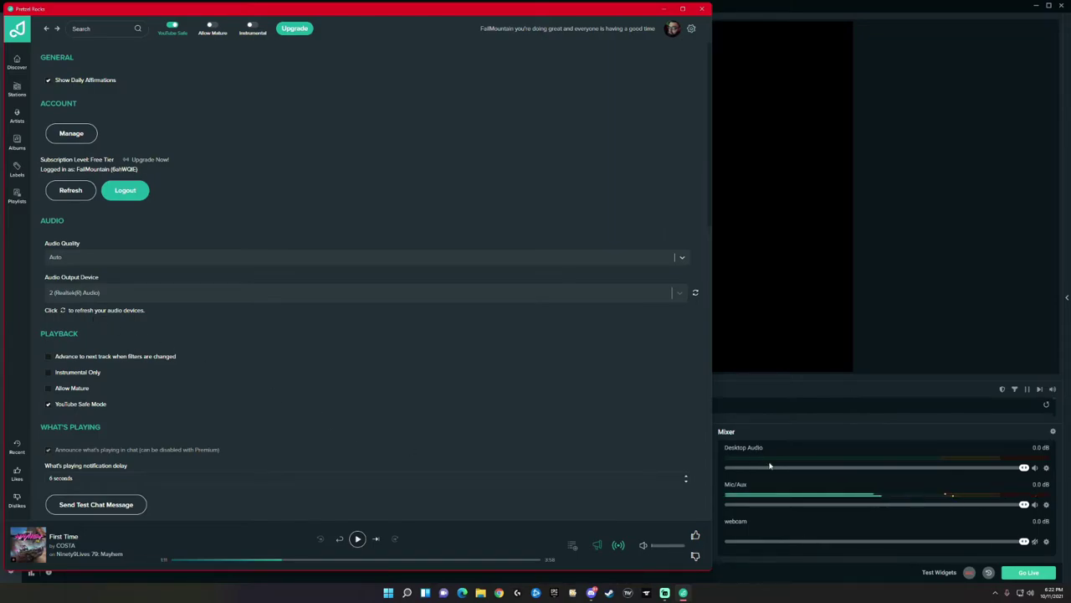
left_click(357, 539)
Step: Switch to Streamlabs OBS and add an Audio Output Capture source named "music" to the scene
left_click(862, 377)
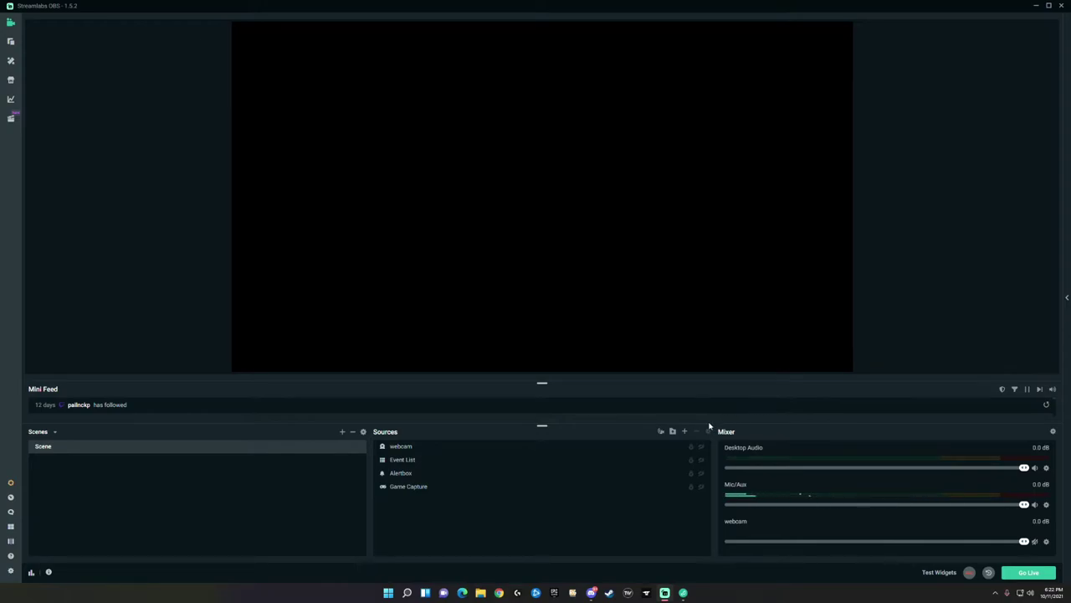
left_click(684, 433)
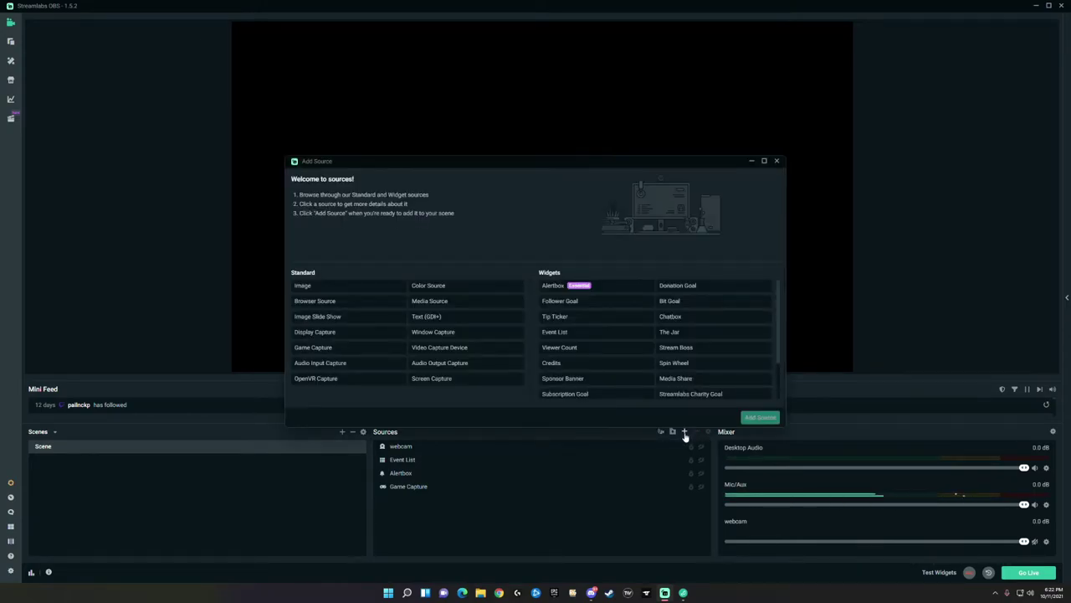
left_click(452, 365)
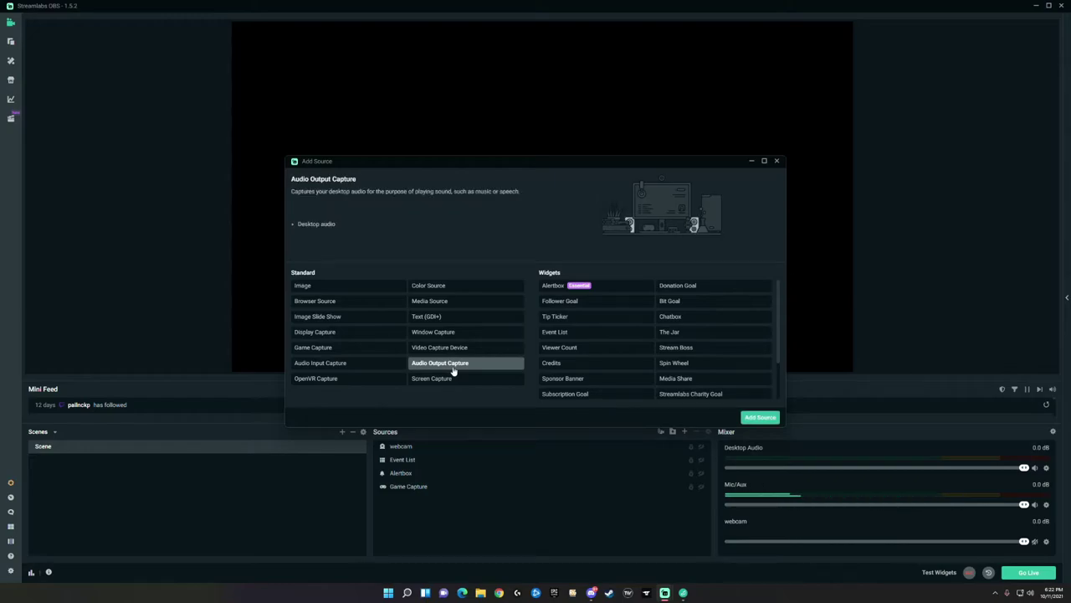
left_click(758, 417)
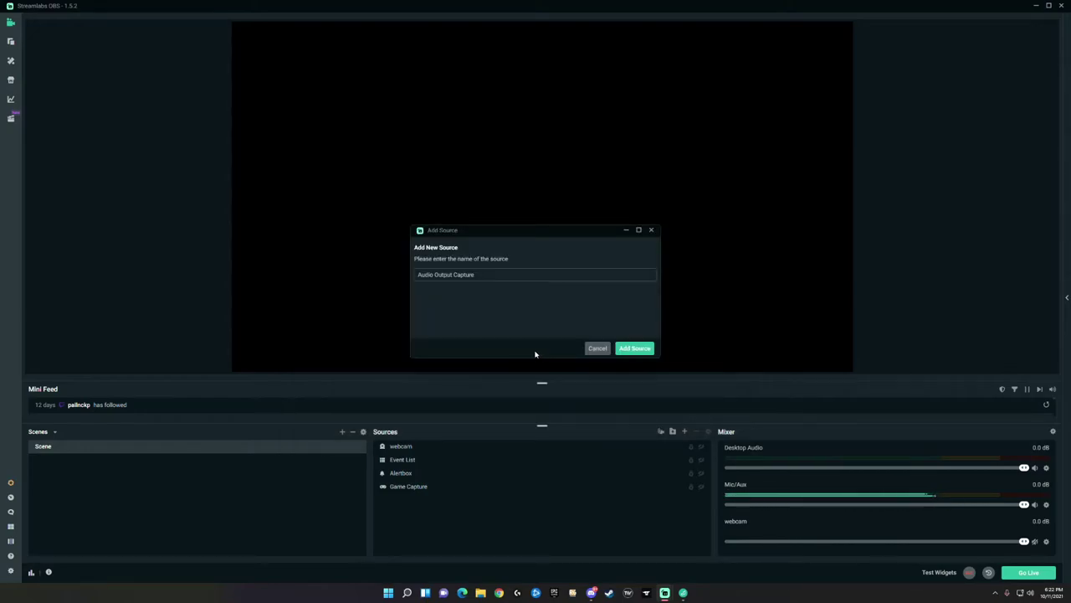
left_click_drag(490, 276, 390, 283)
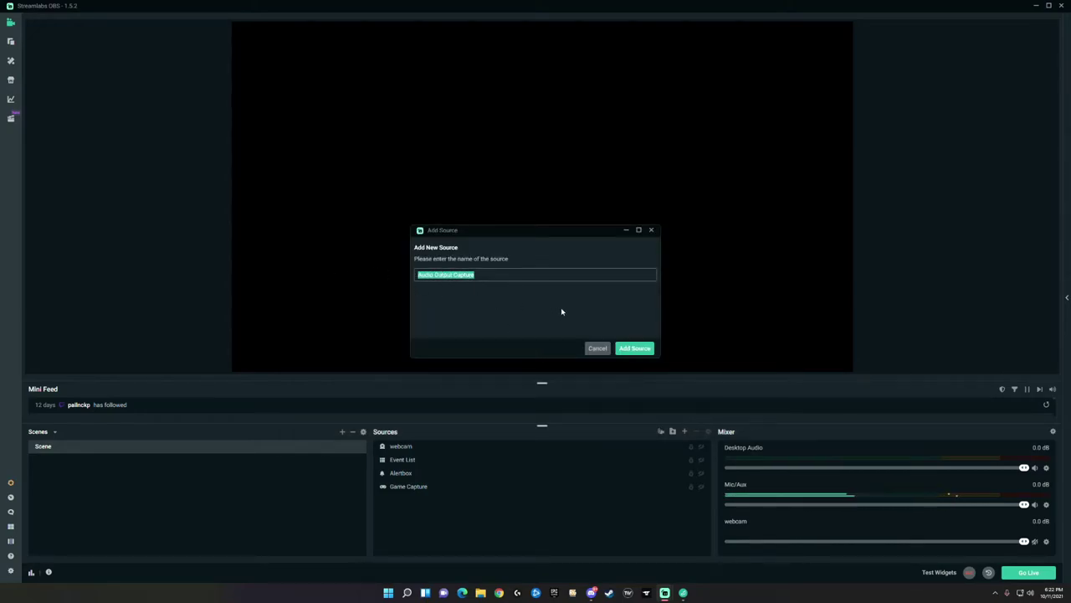
type("music")
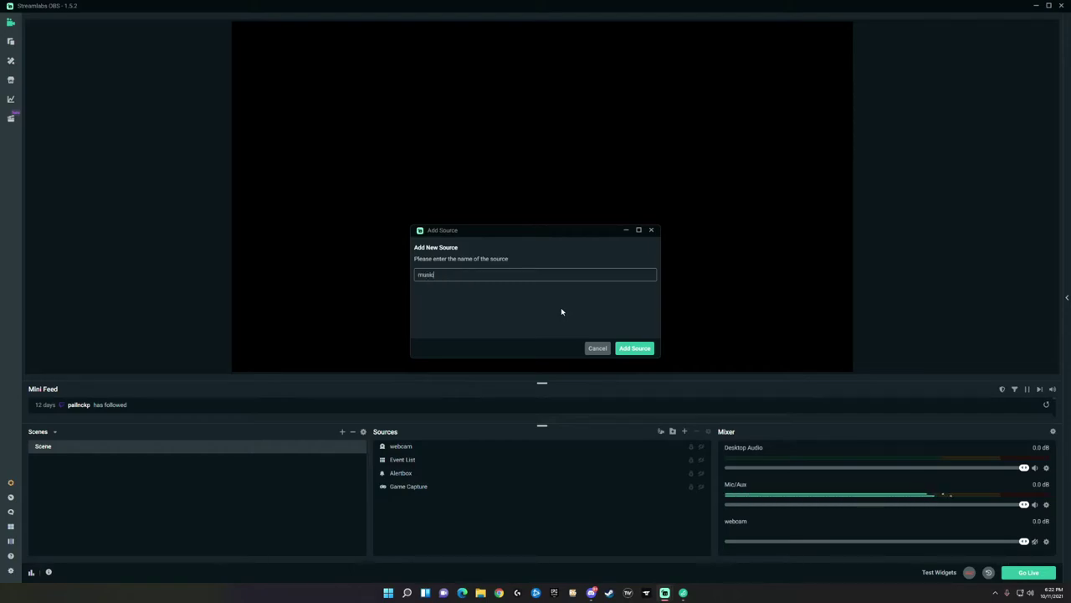
left_click(647, 349)
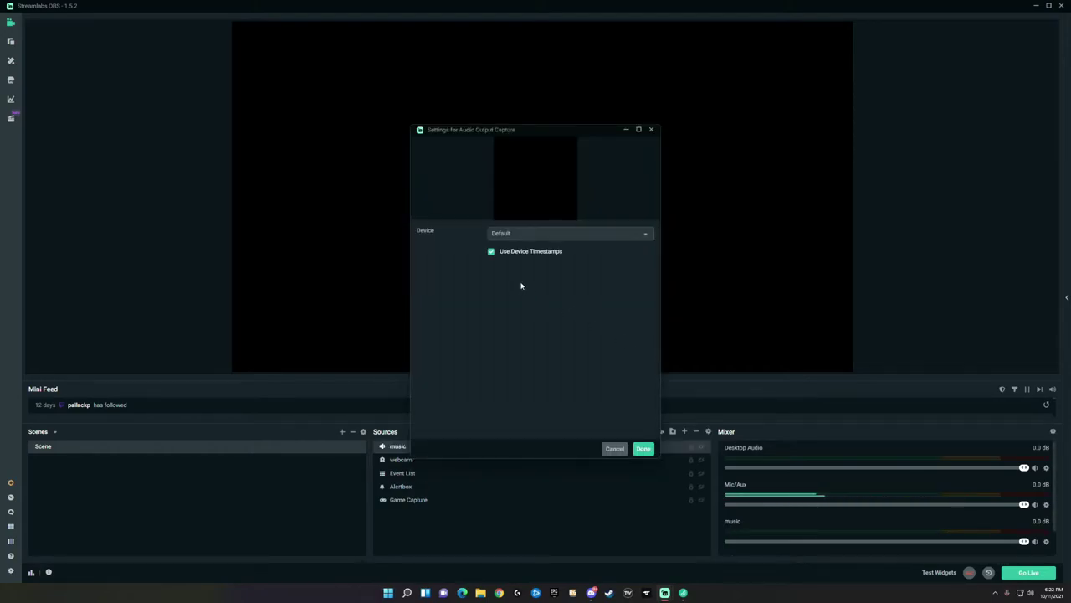
Step: Set the music source's capture device to 2 (Realtek(R) Audio)
left_click(535, 236)
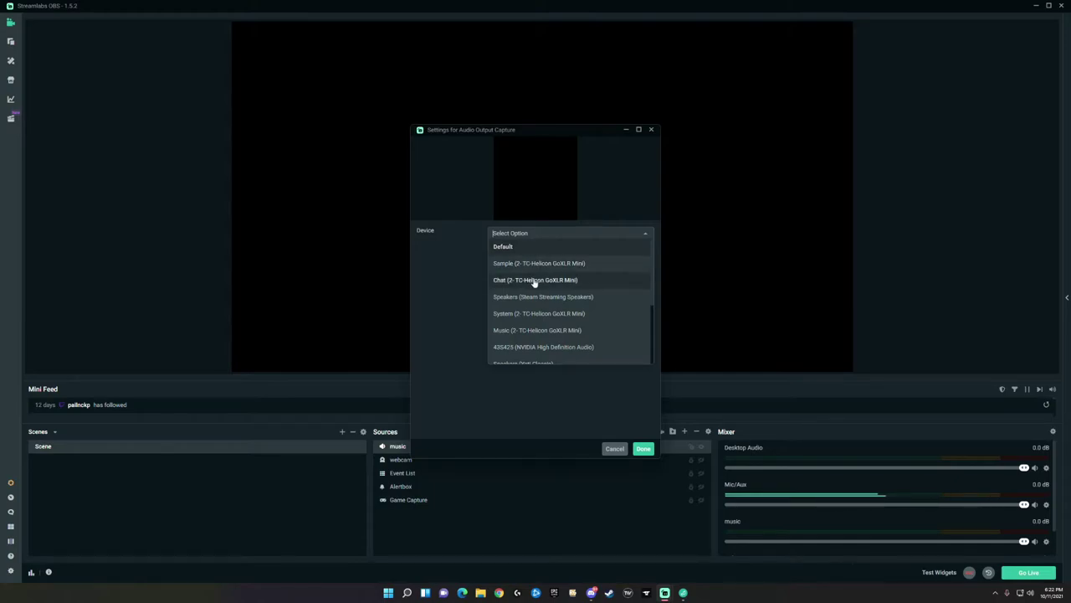
scroll(542, 305, "down", 5)
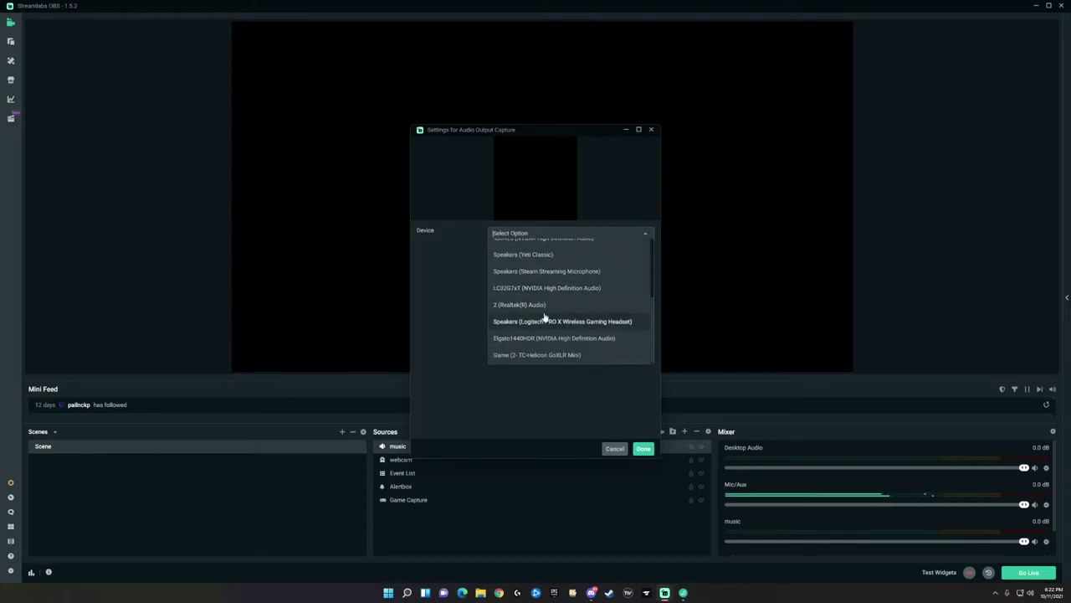
left_click(529, 306)
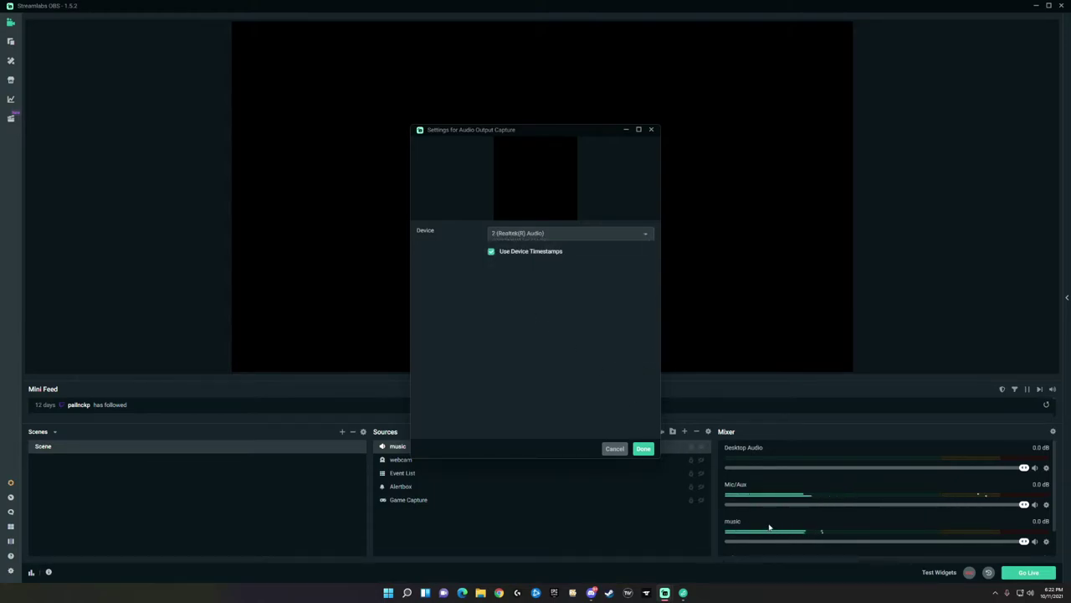
Step: Raise the Pretzel player's volume to full and lower the music channel in the Streamlabs OBS mixer to -40.0 dB
left_click(682, 593)
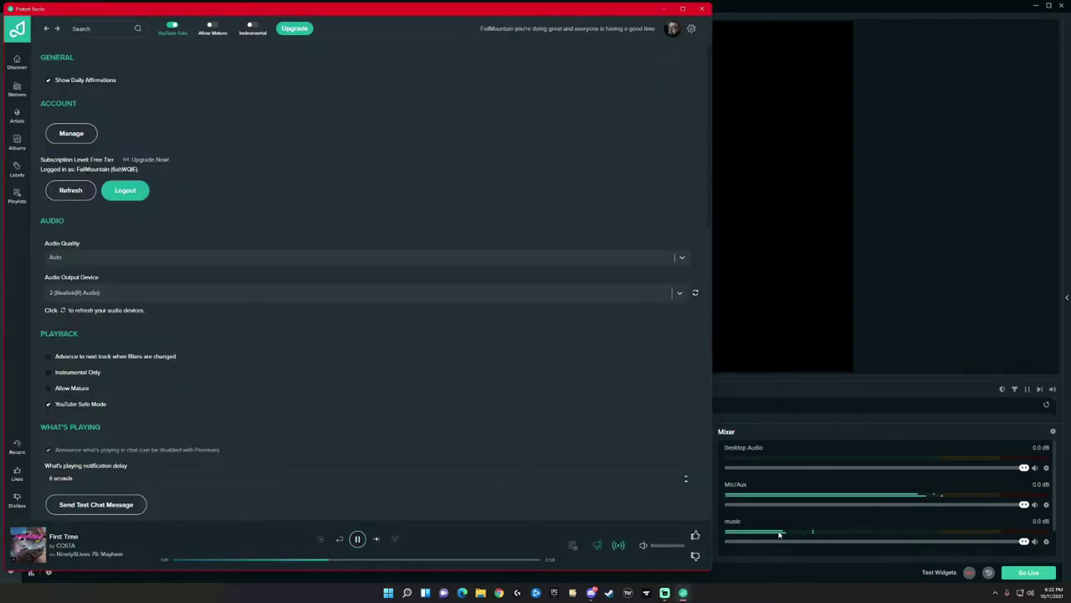
left_click_drag(651, 546, 672, 549)
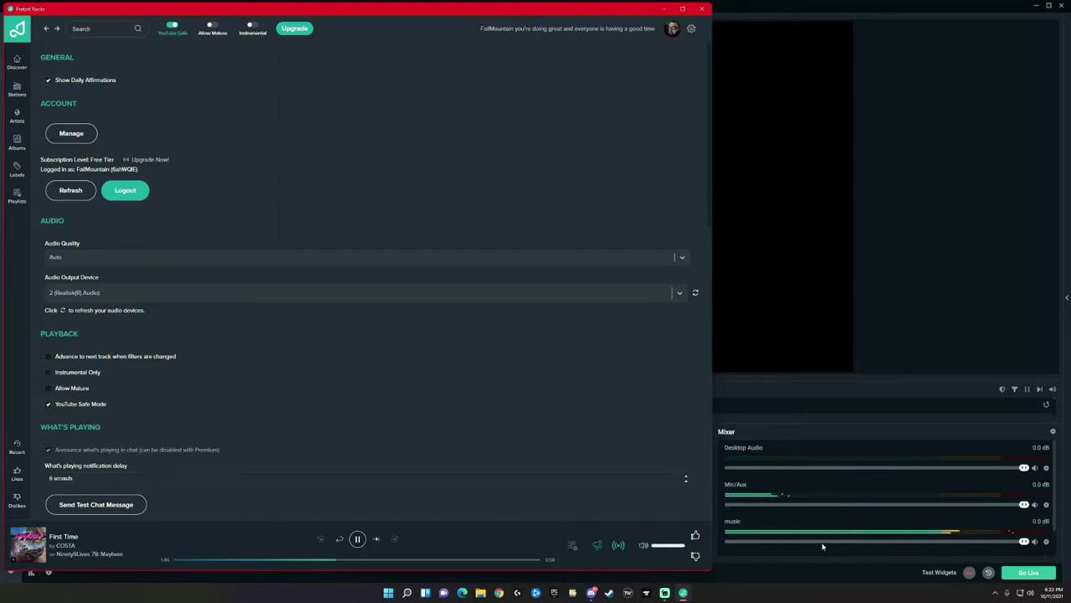
left_click(806, 564)
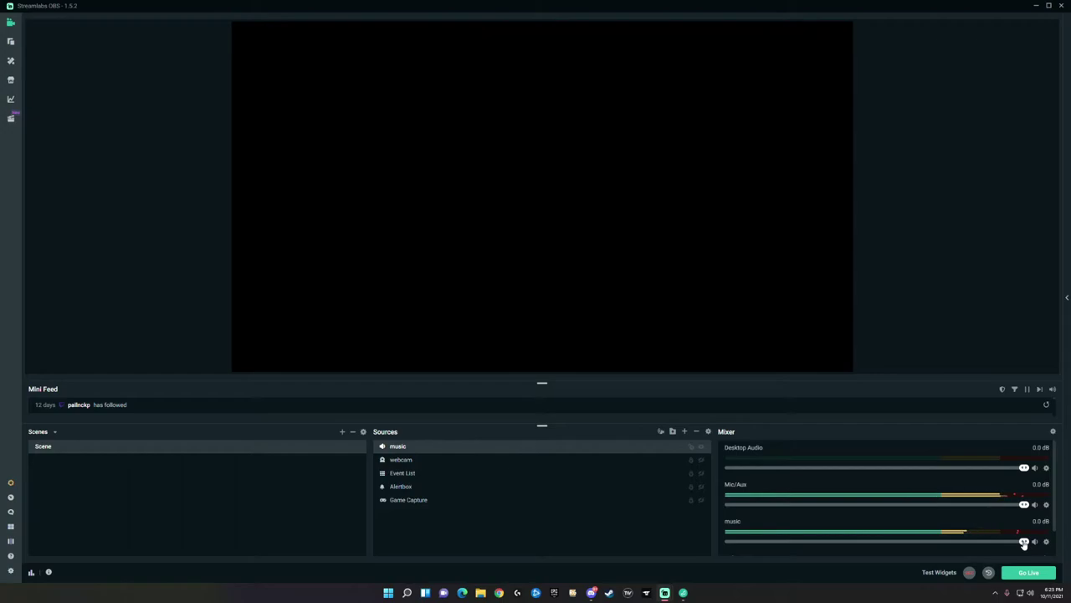
left_click_drag(1024, 542, 775, 542)
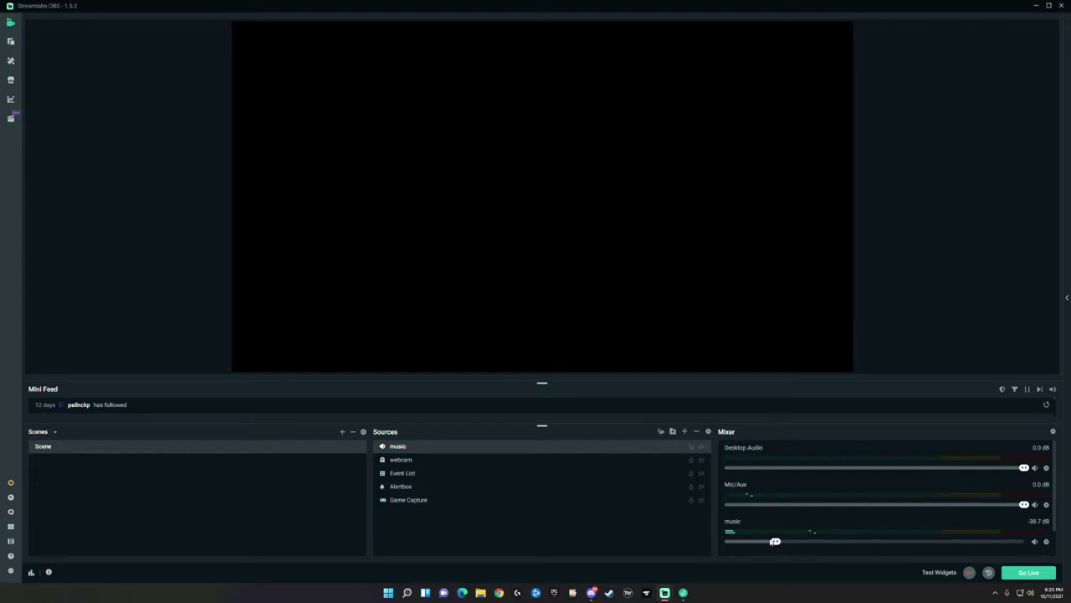
left_click_drag(775, 542, 769, 543)
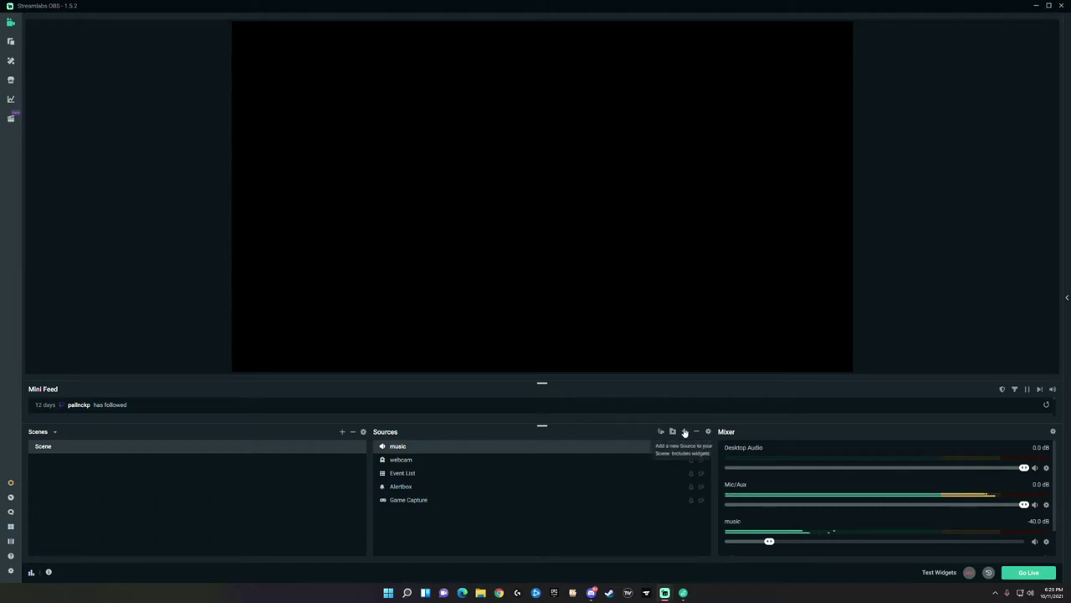
Step: Create a new scene named "starting" and move it above Scene in the scene list
left_click(685, 431)
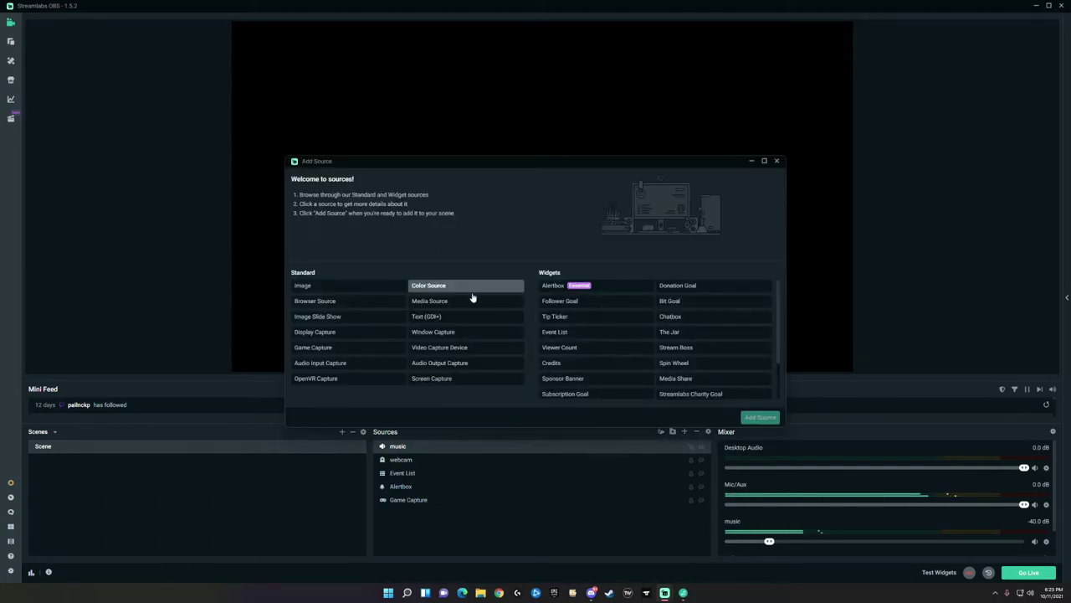
key("Escape")
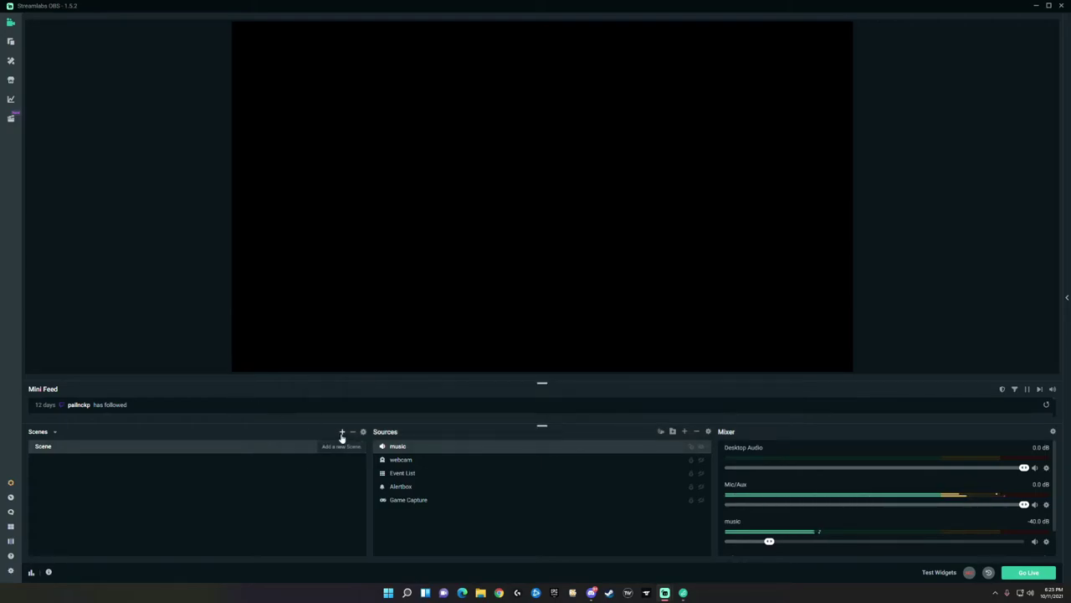
left_click(341, 432)
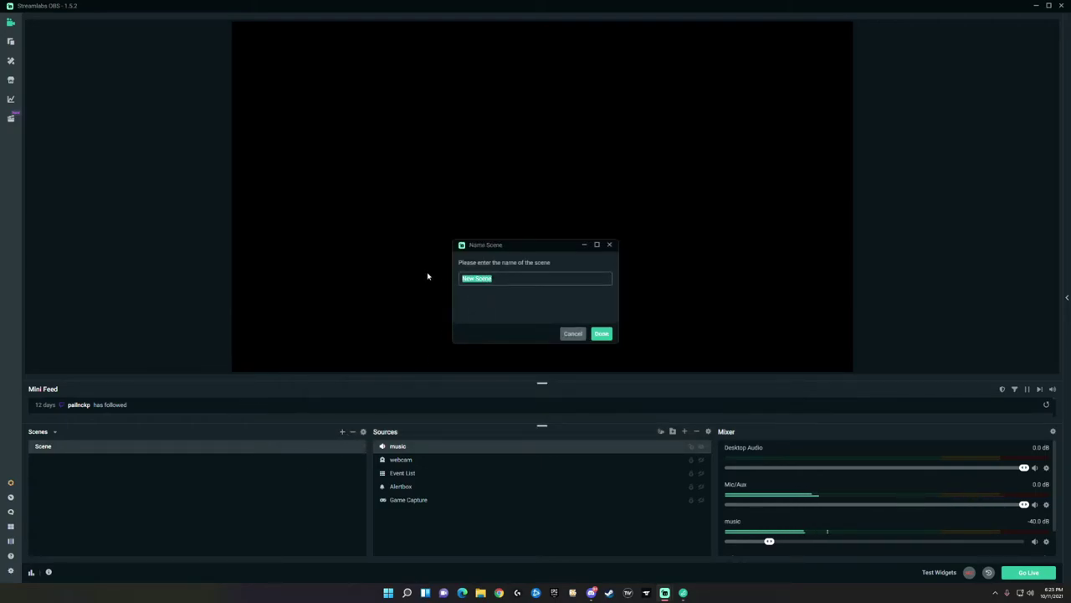
type("startingh")
key("BackSpace")
left_click(600, 333)
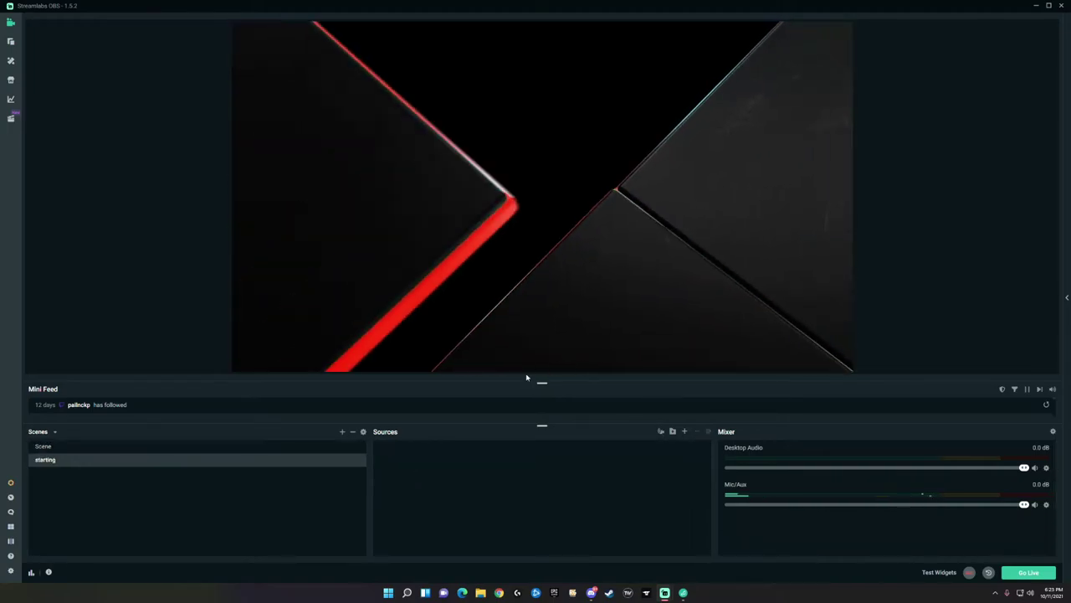
left_click_drag(288, 465, 292, 447)
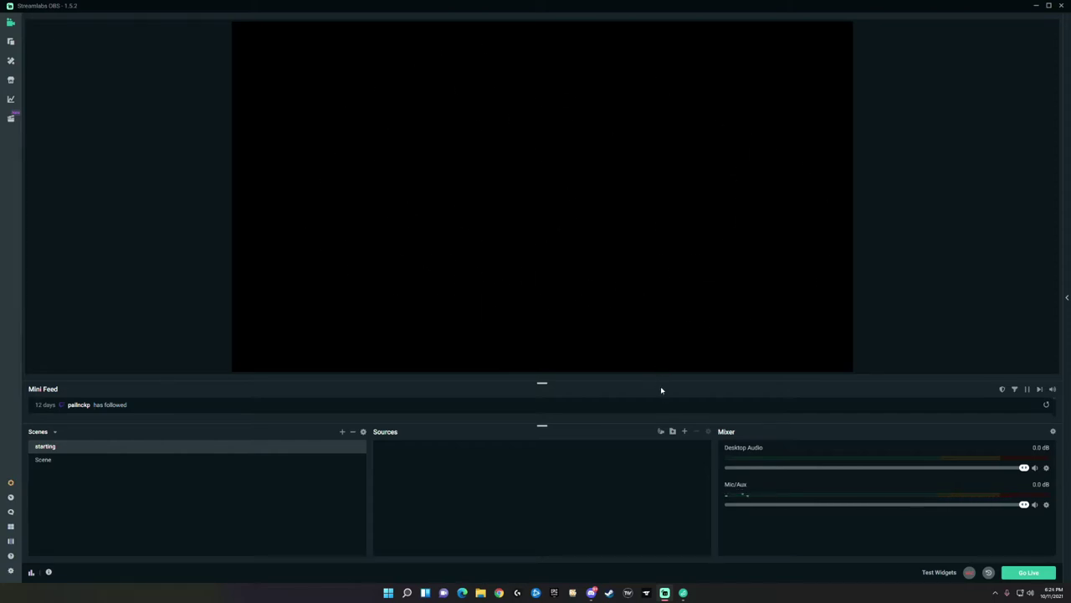
Step: Add the existing "music" Audio Output Capture source to the starting scene
left_click(684, 432)
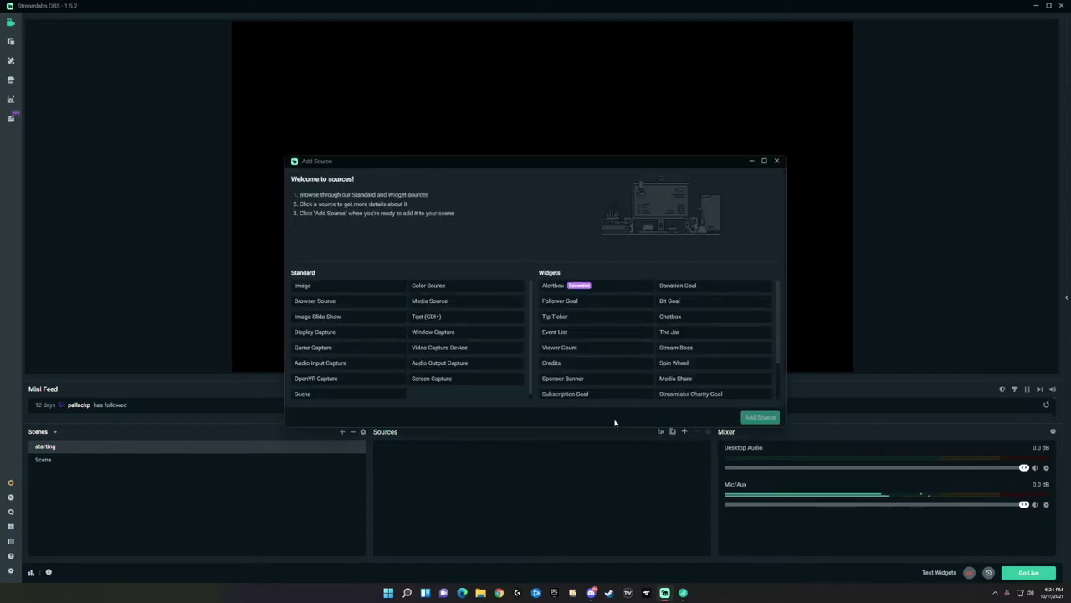
left_click(440, 363)
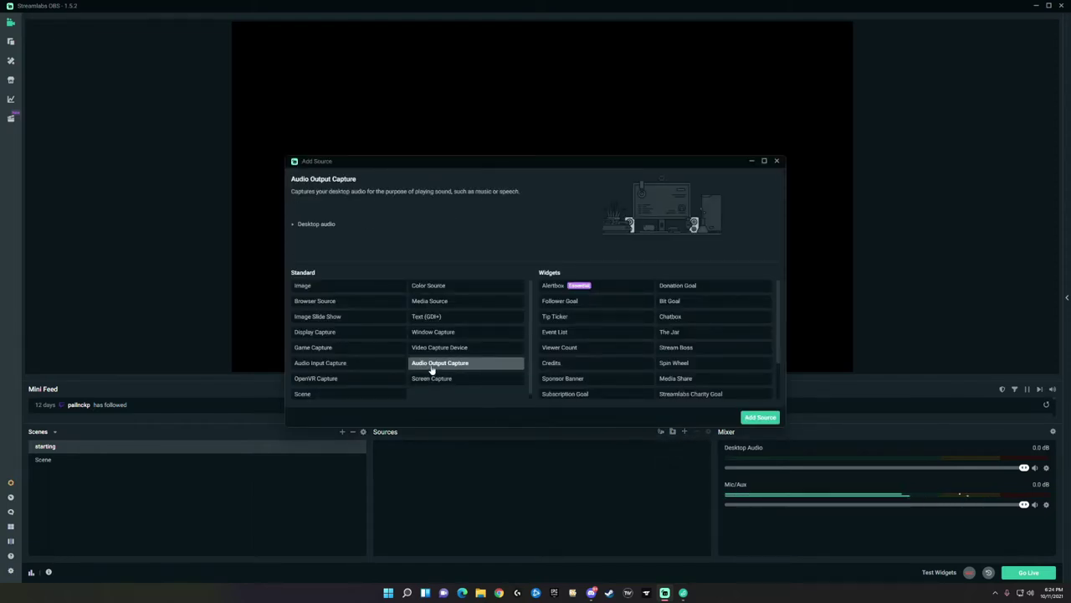
left_click(759, 416)
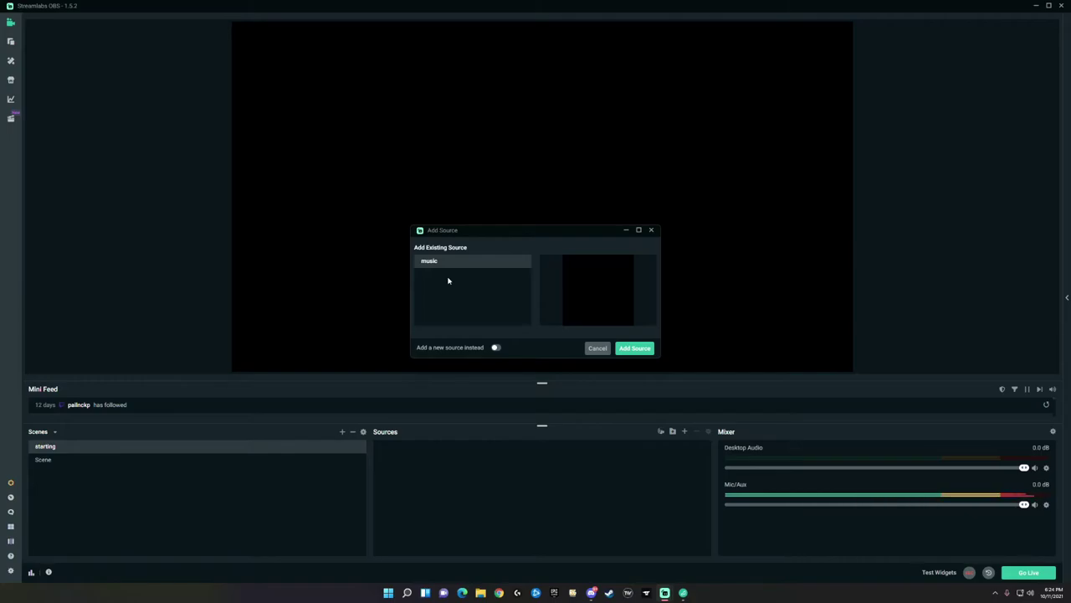
left_click(635, 349)
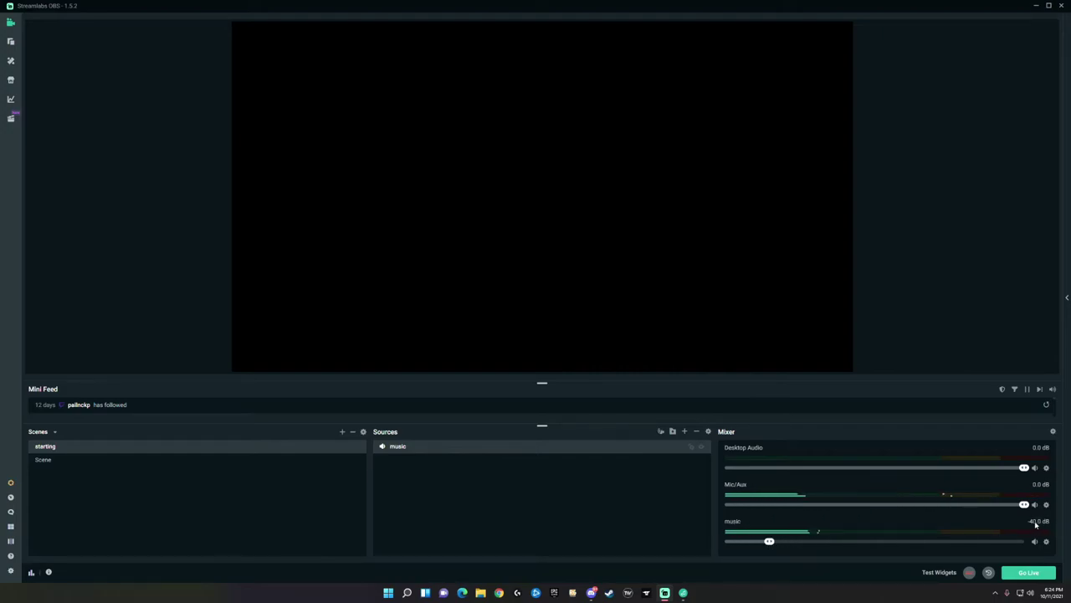
Step: Test the shared music level by setting it to -22.5 dB in starting and restoring -40.0 dB in Scene
left_click(860, 541)
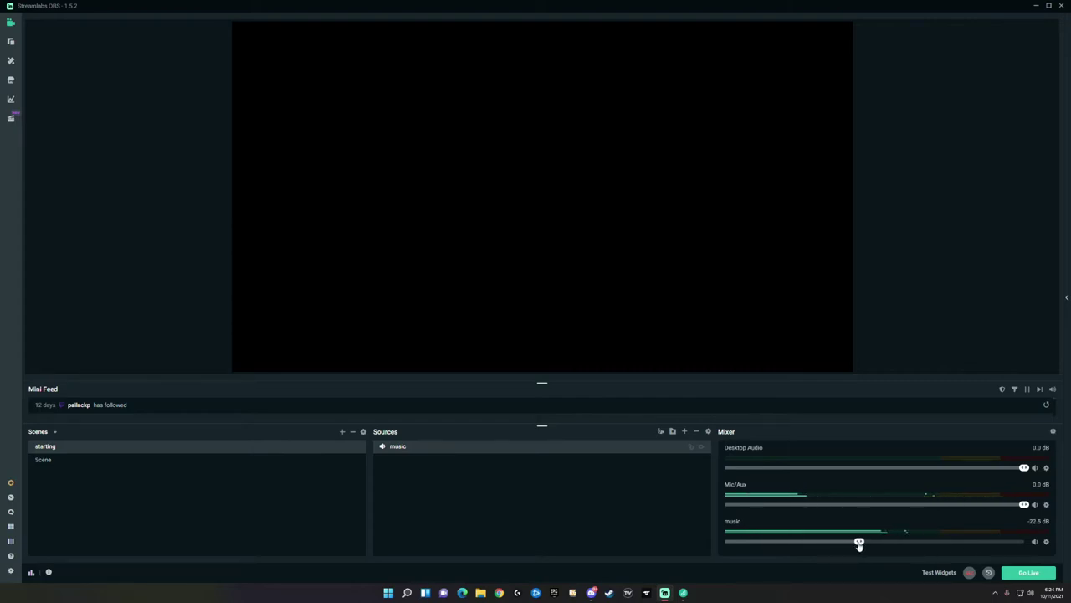
left_click(256, 462)
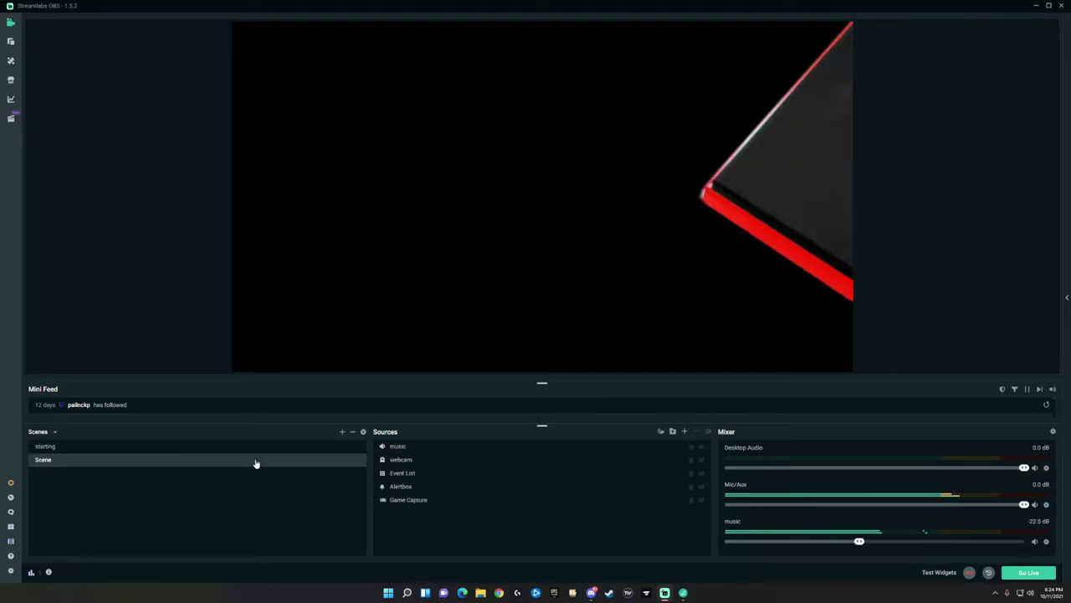
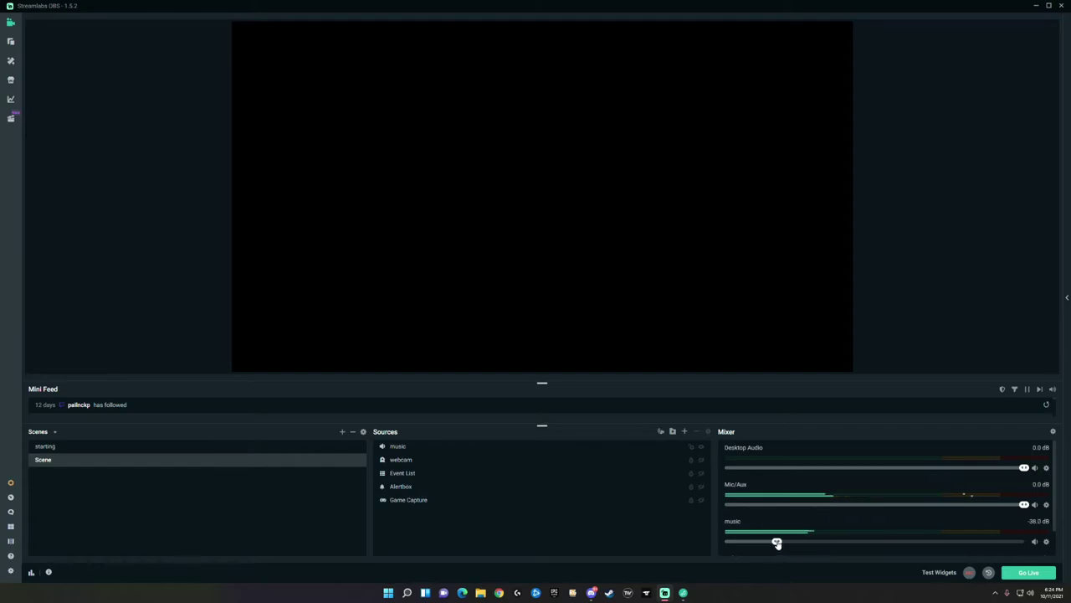
left_click(306, 448)
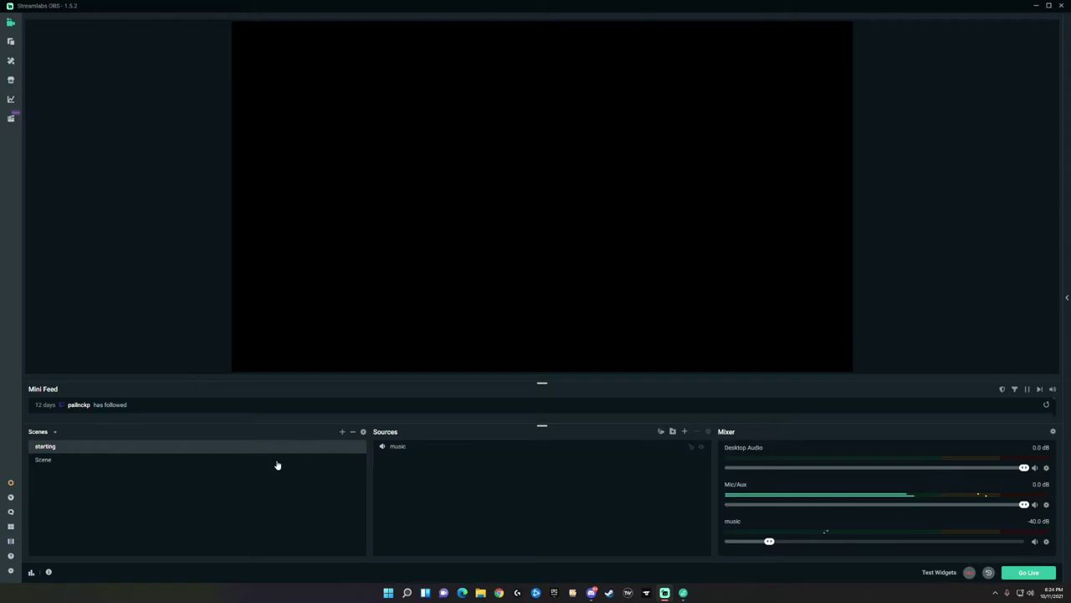
Step: Remove the shared music source from the starting scene
left_click(416, 446)
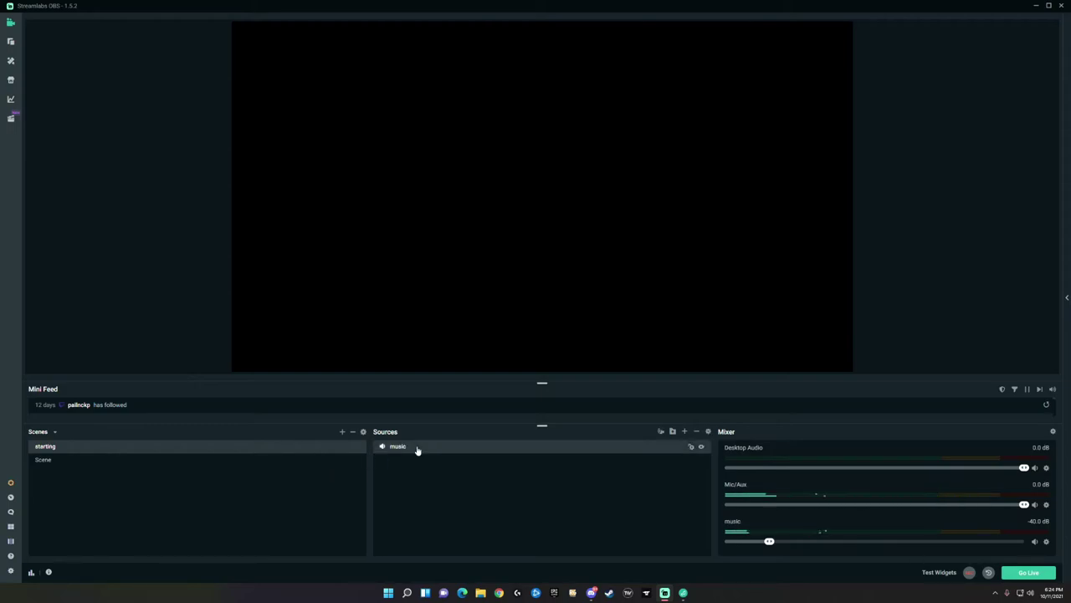
right_click(449, 450)
left_click(474, 319)
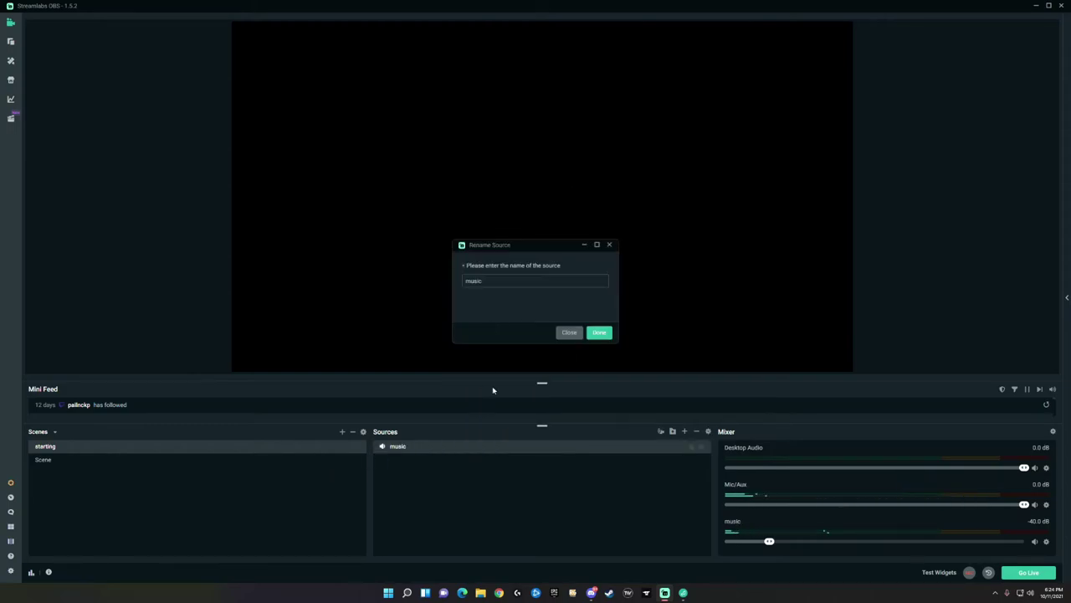
left_click(570, 332)
right_click(476, 440)
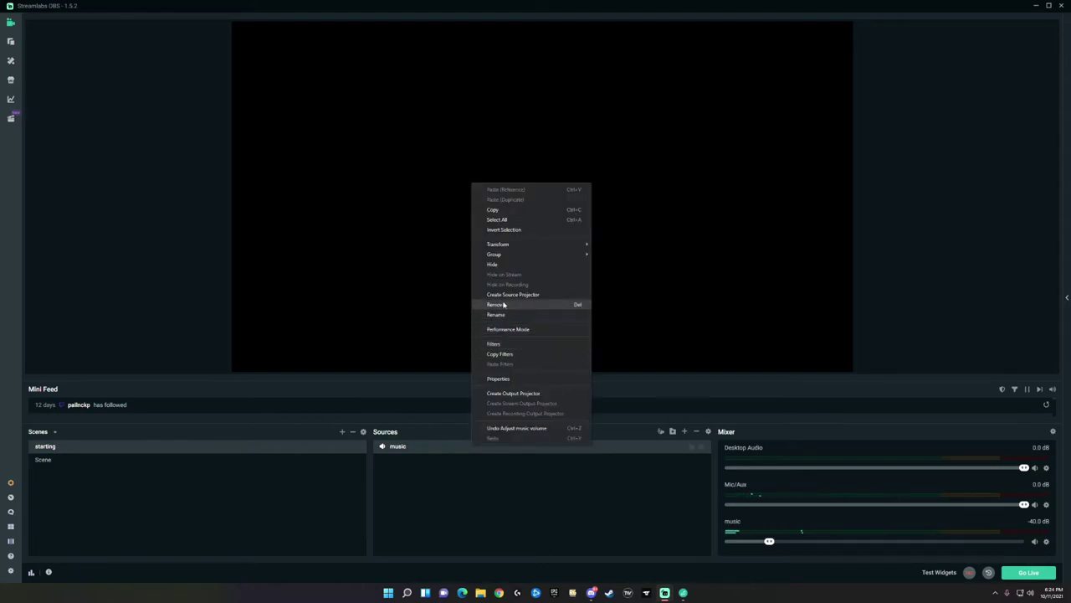
left_click(494, 303)
left_click(559, 296)
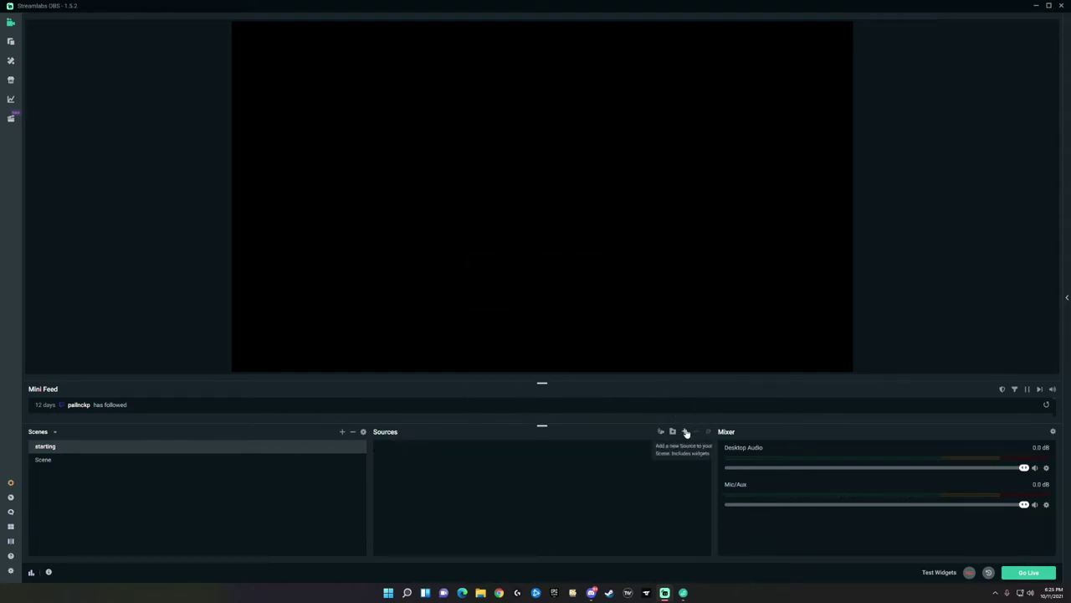
Step: Add a new, separate Audio Output Capture source named "starting music" to the starting scene
left_click(684, 431)
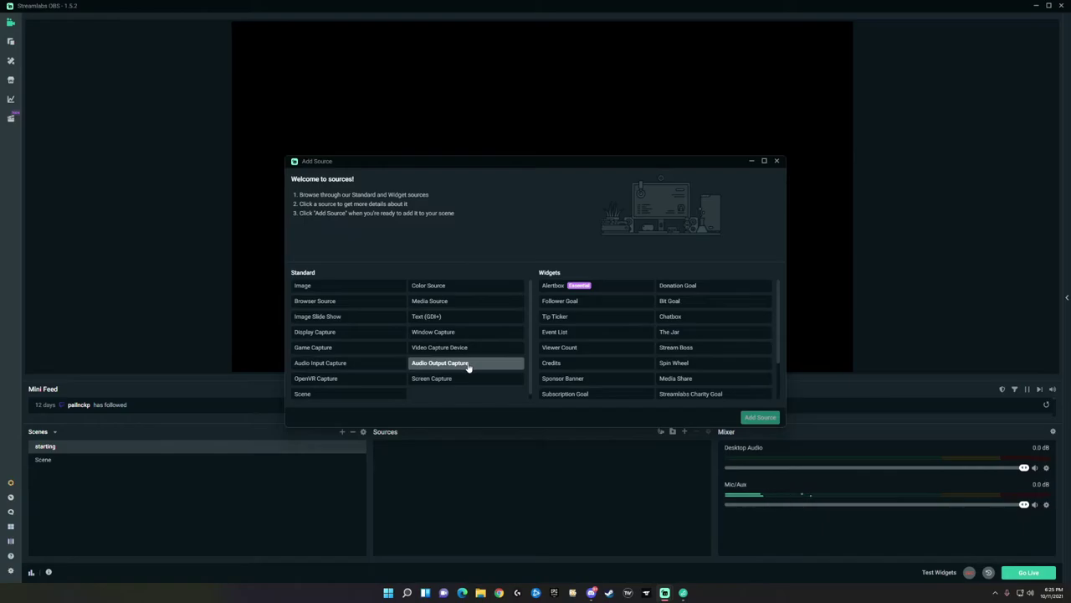
left_click(469, 363)
left_click(758, 417)
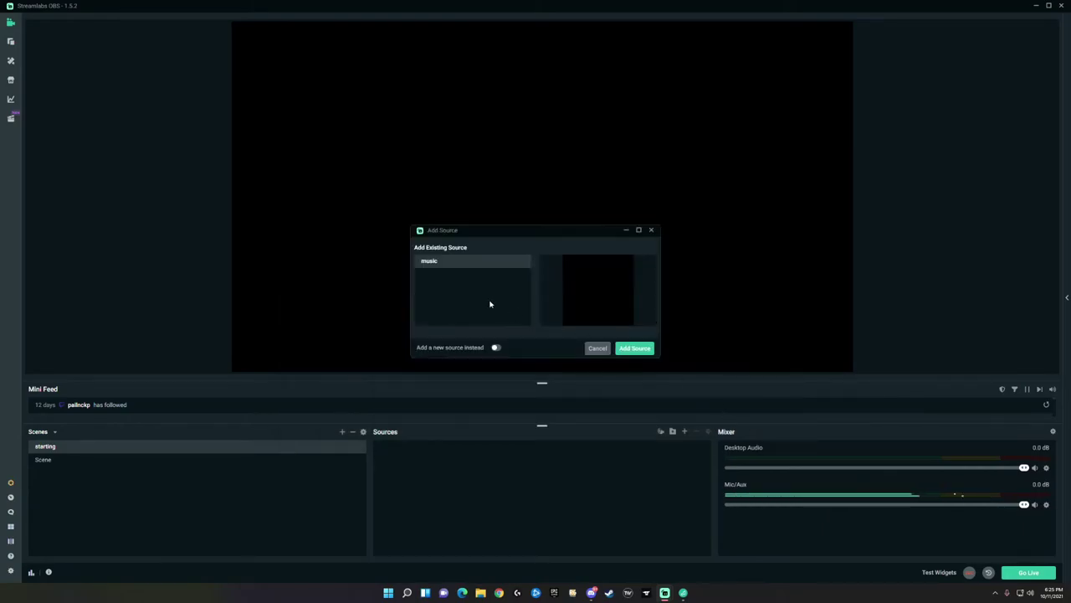
left_click(497, 348)
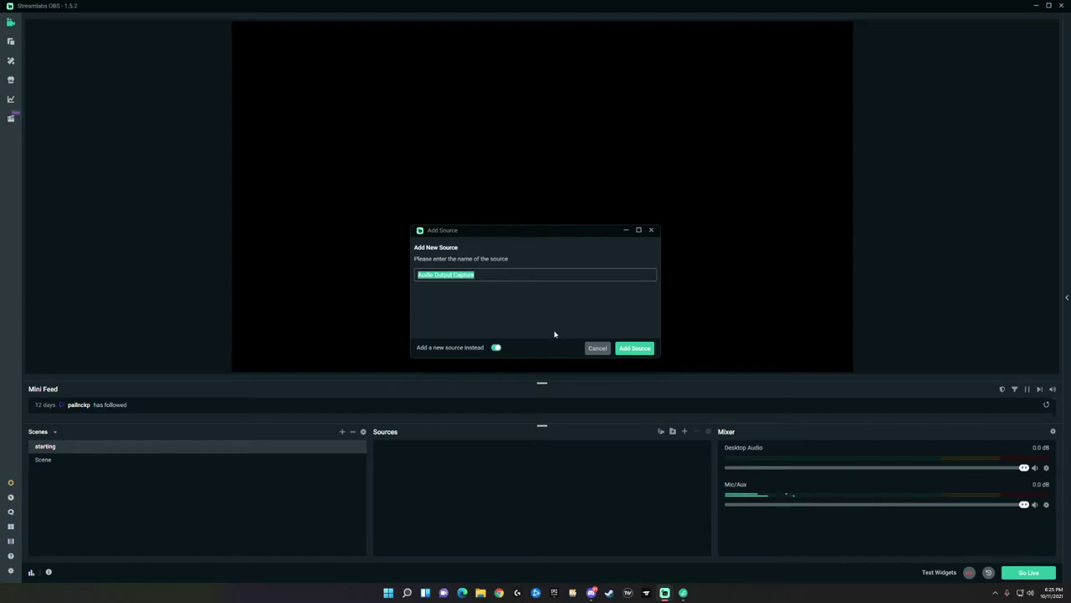
type("starting music")
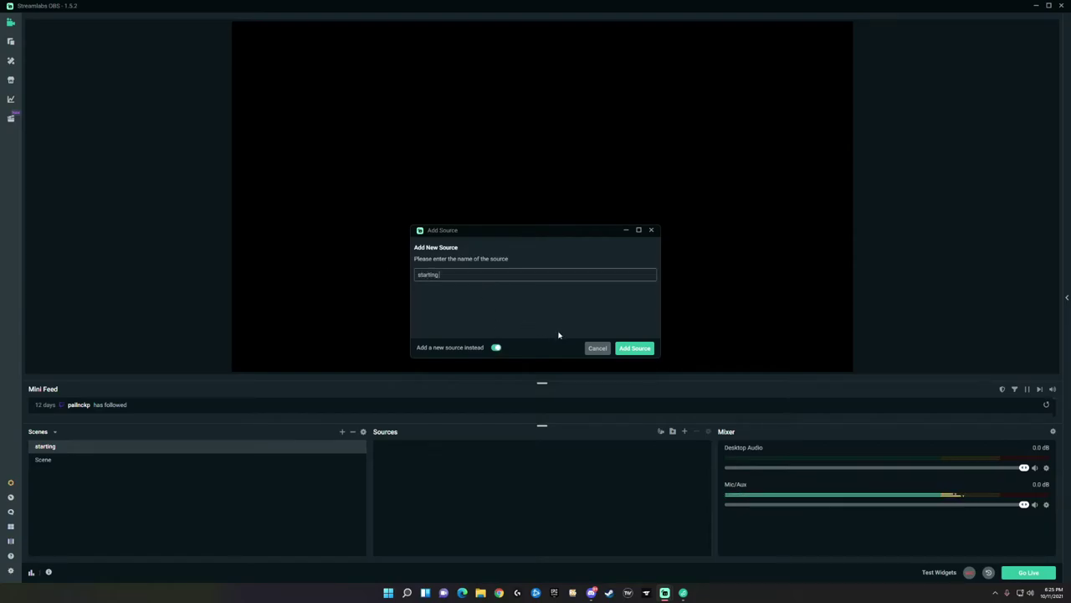
left_click(634, 356)
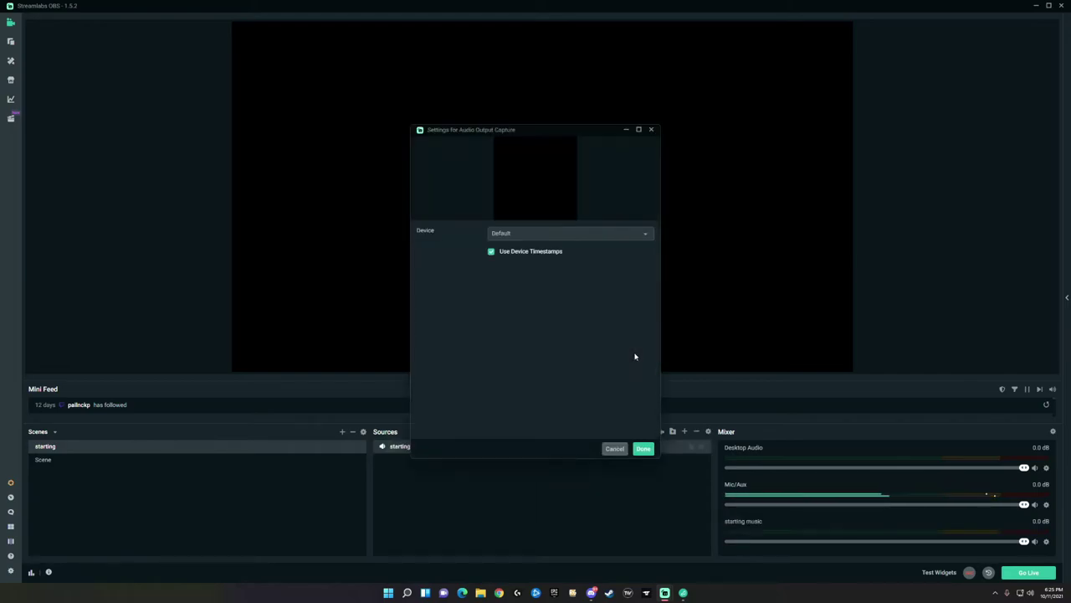
Step: Set the starting music source's capture device to 2 (Realtek(R) Audio)
left_click(525, 235)
scroll(523, 334, "down", 3)
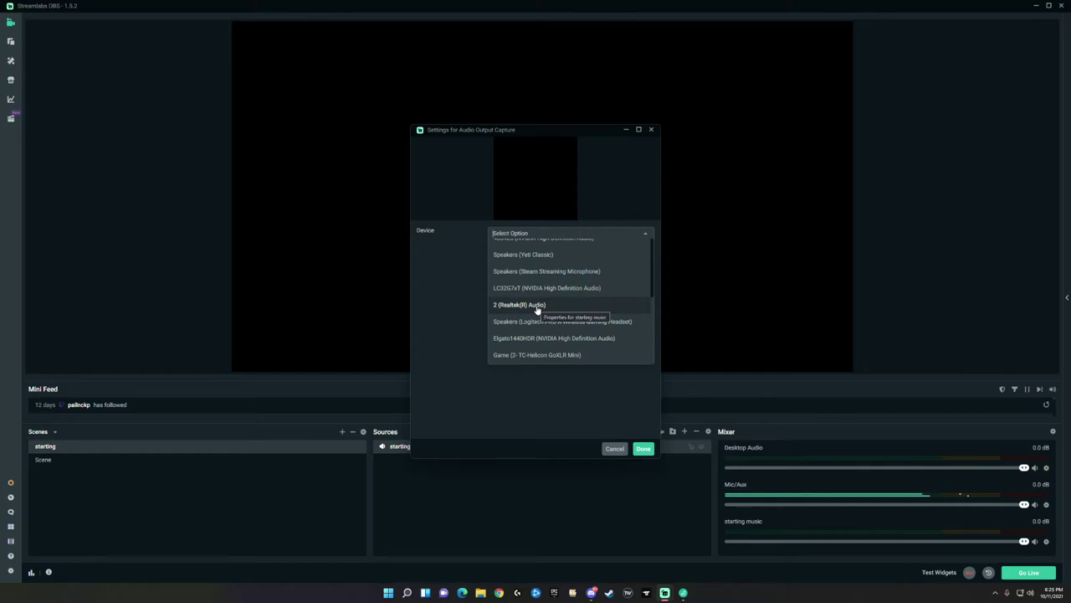
left_click(537, 306)
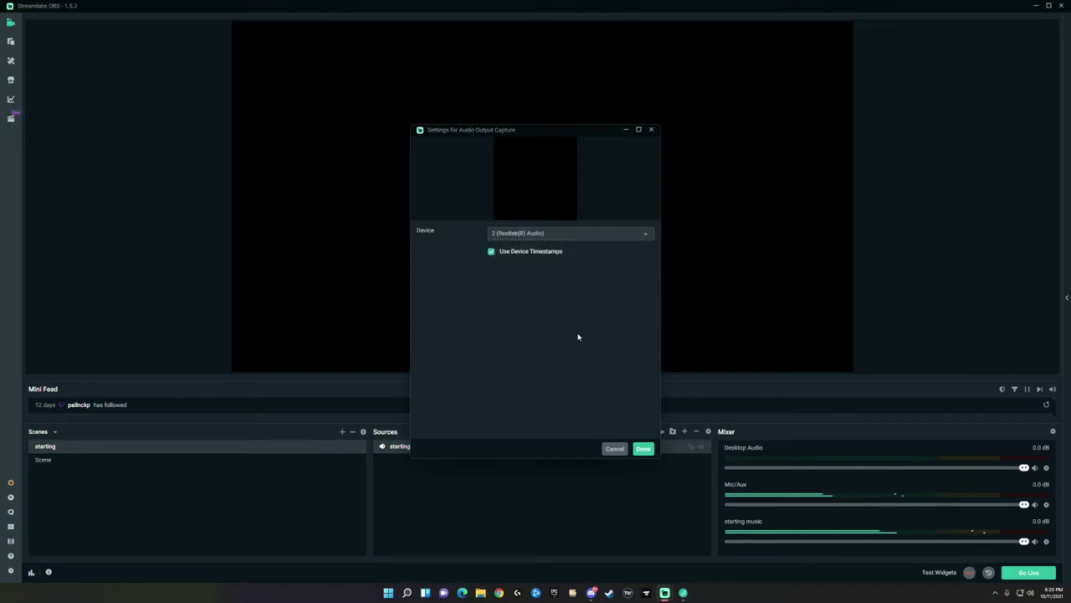
left_click(642, 449)
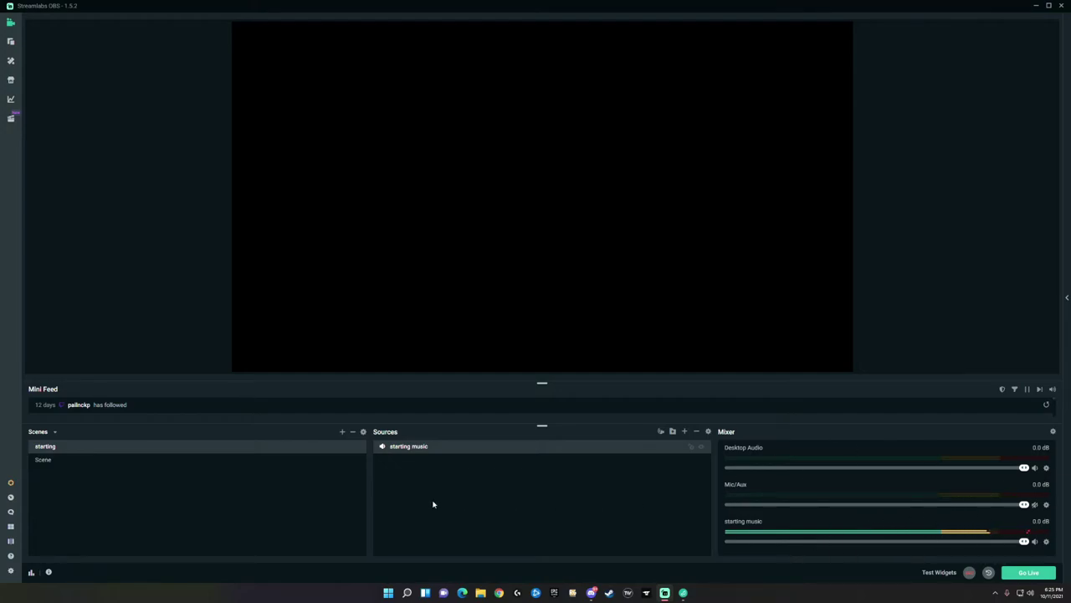
Step: Switch between Scene and starting to compare the music channel levels in the mixer
left_click(107, 466)
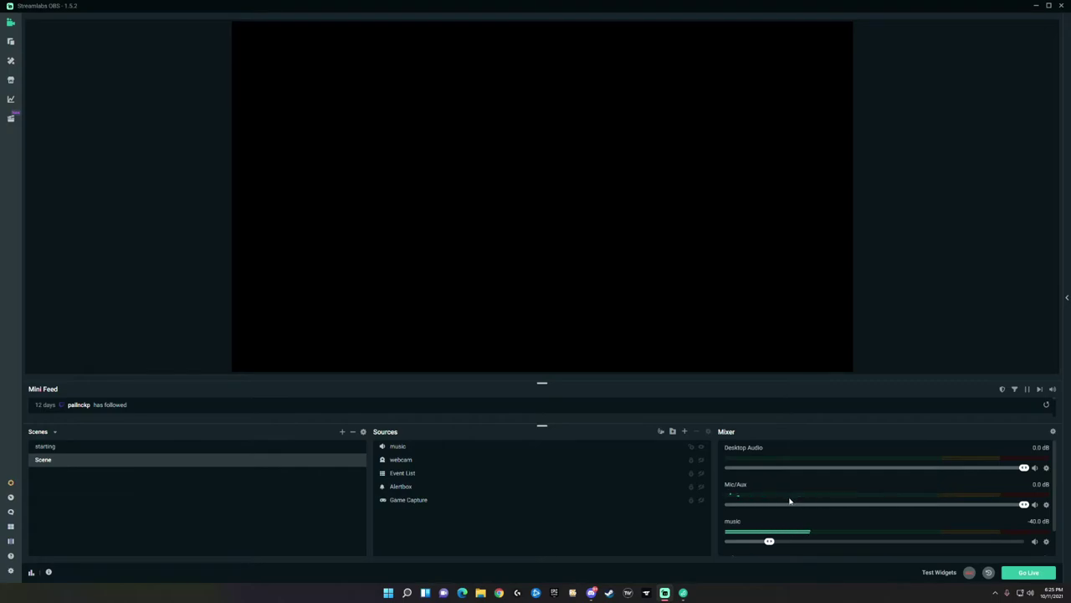
left_click(233, 449)
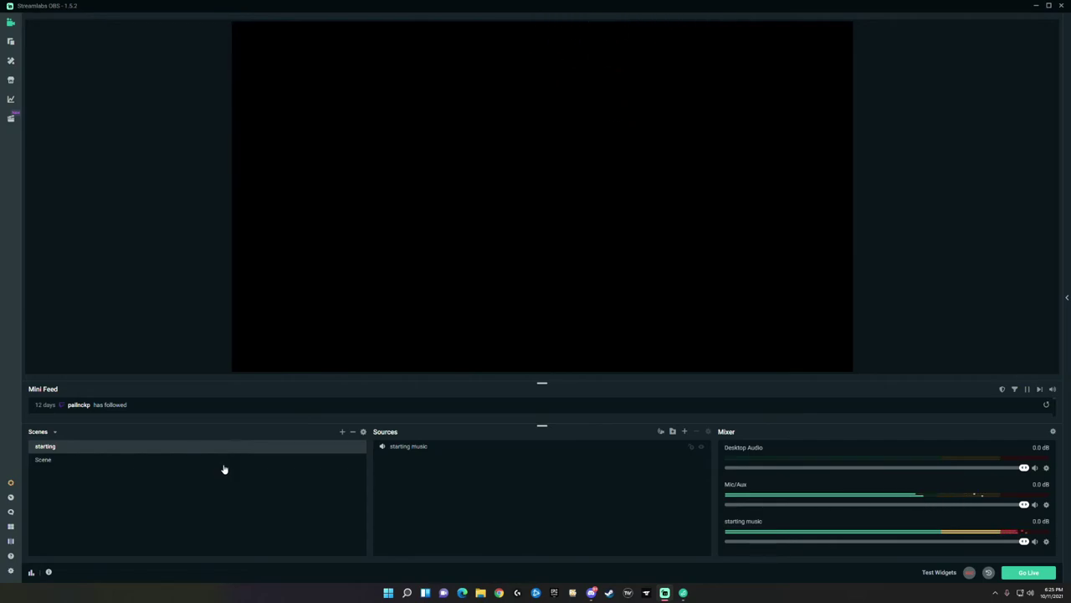
left_click(178, 463)
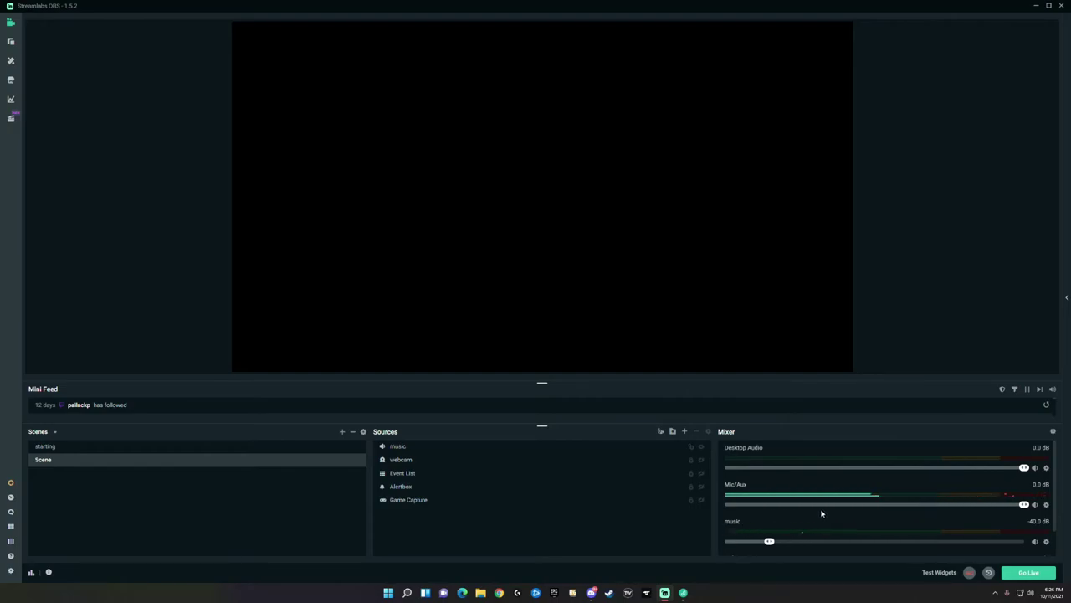
Step: Try Monitor and Output as the music source's audio monitoring in the advanced audio settings, and return it to Monitor Off
left_click(1046, 542)
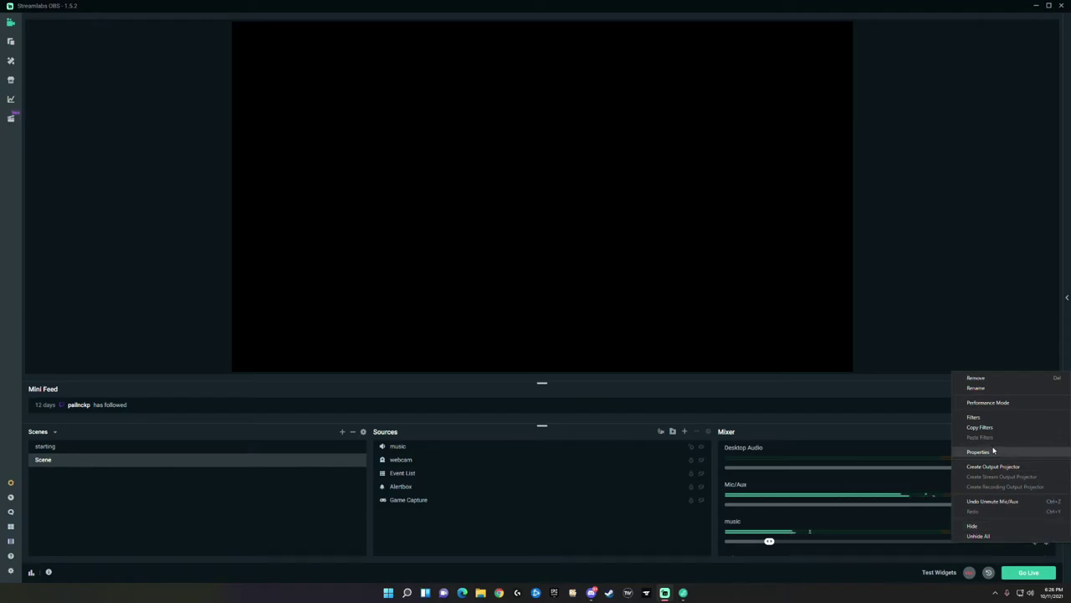
left_click(1017, 500)
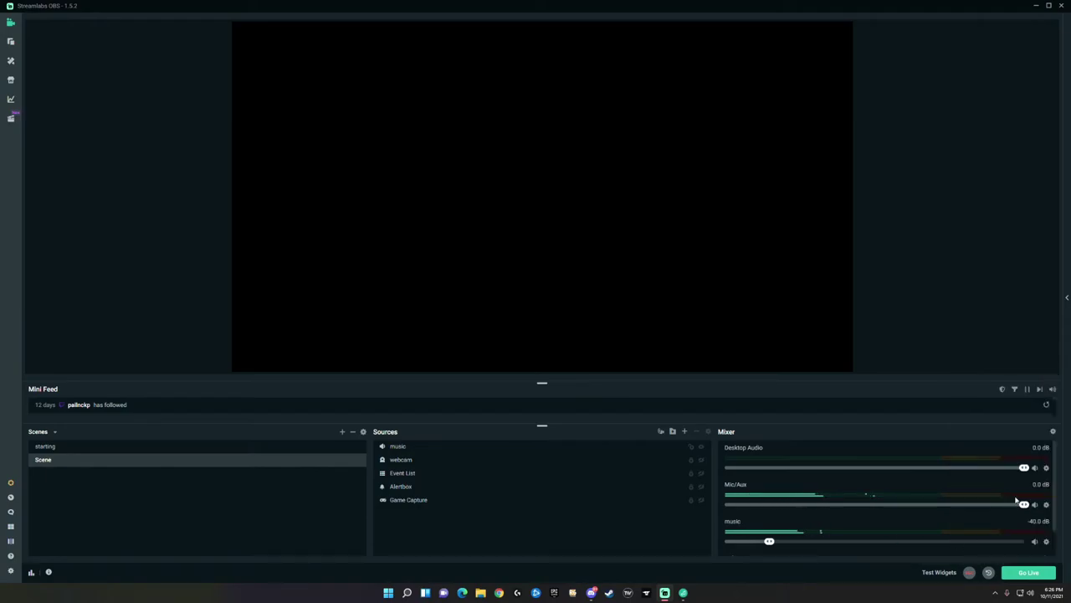
left_click(1053, 431)
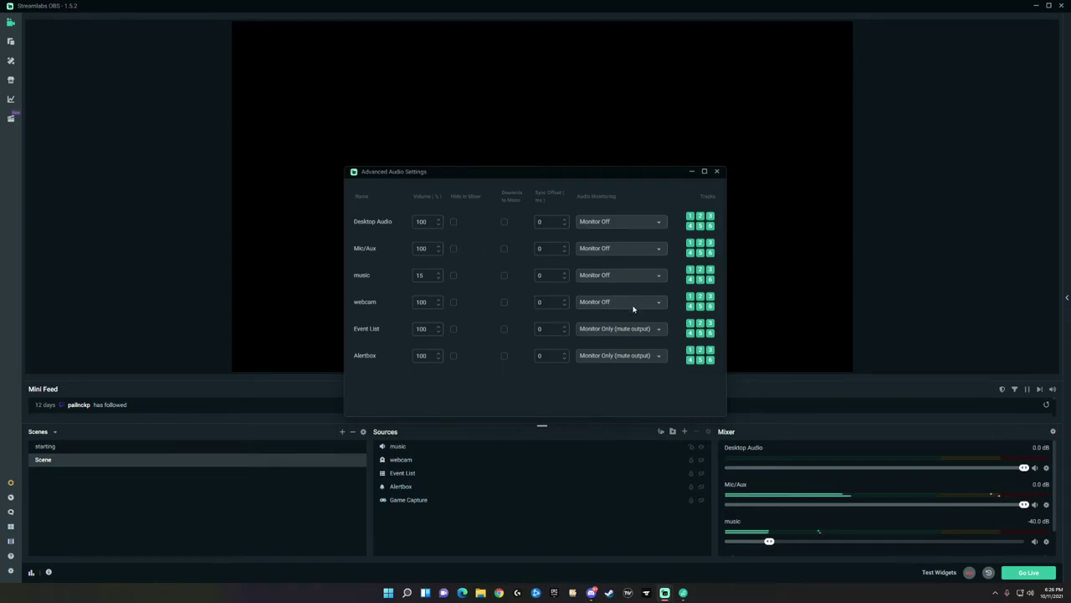
left_click(637, 275)
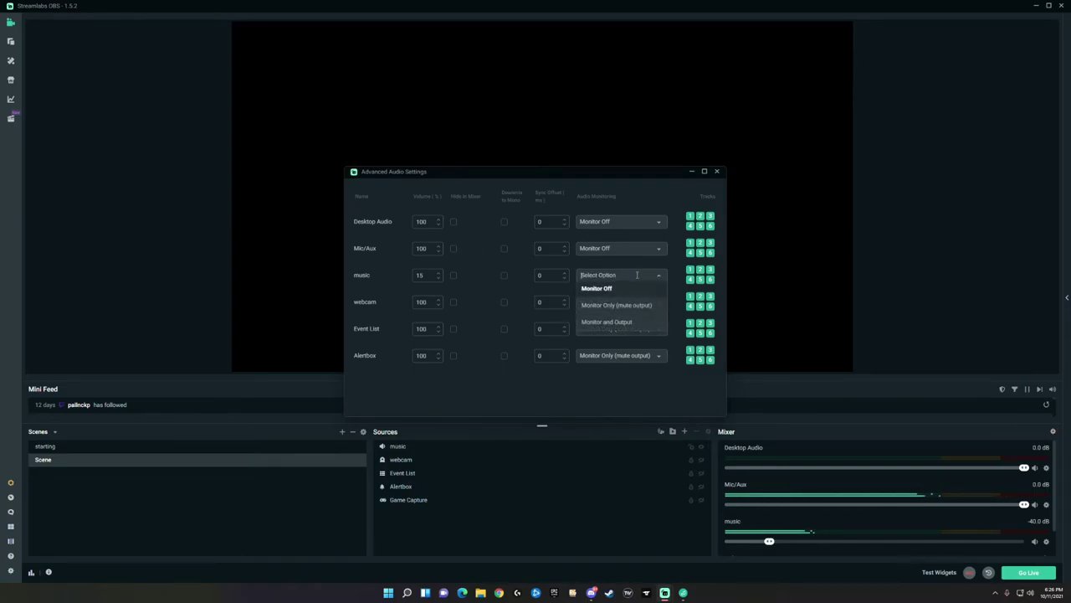
left_click(623, 323)
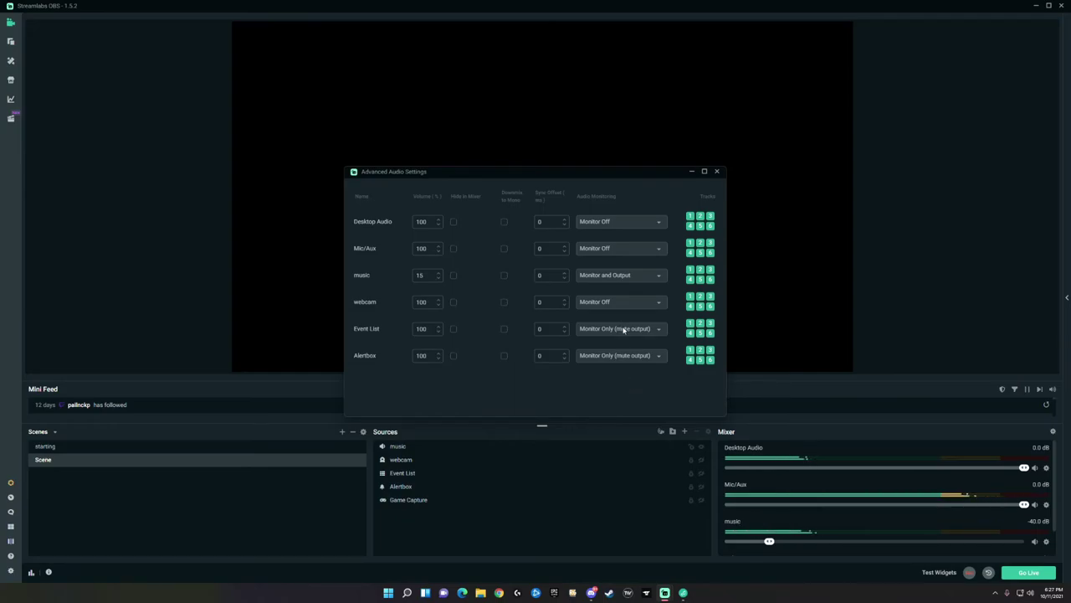
left_click(610, 281)
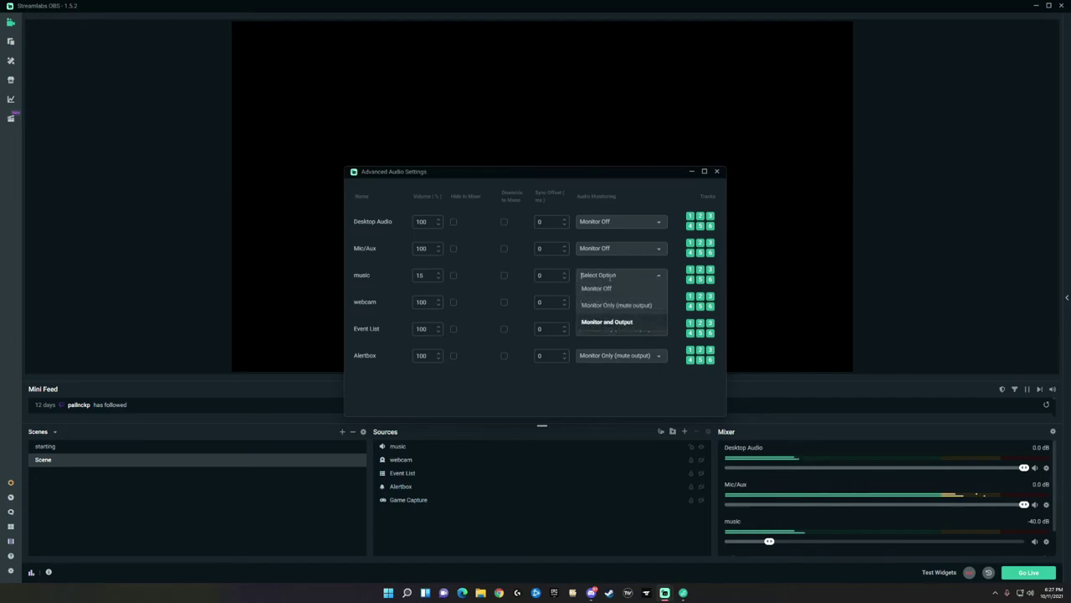
left_click(610, 287)
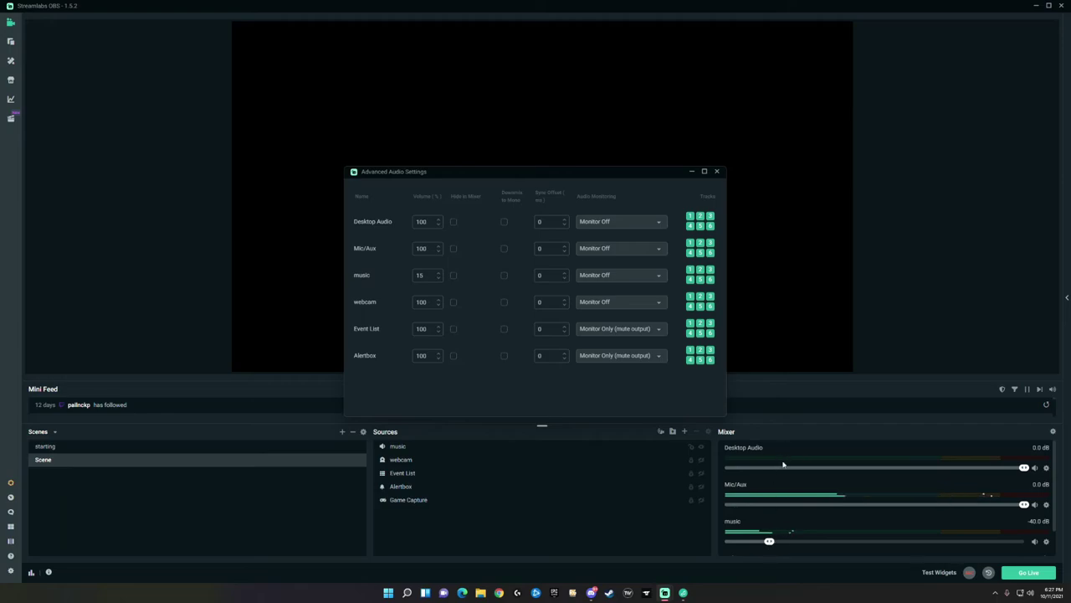
Step: Close the advanced audio settings and set the output mode to Advanced in the output settings
left_click(716, 172)
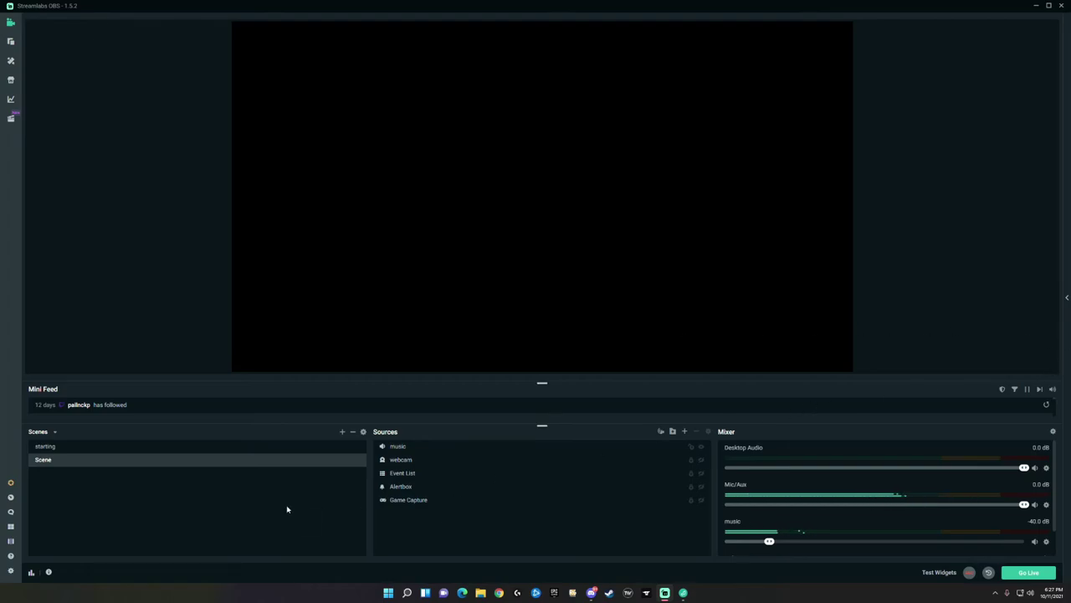
left_click(10, 571)
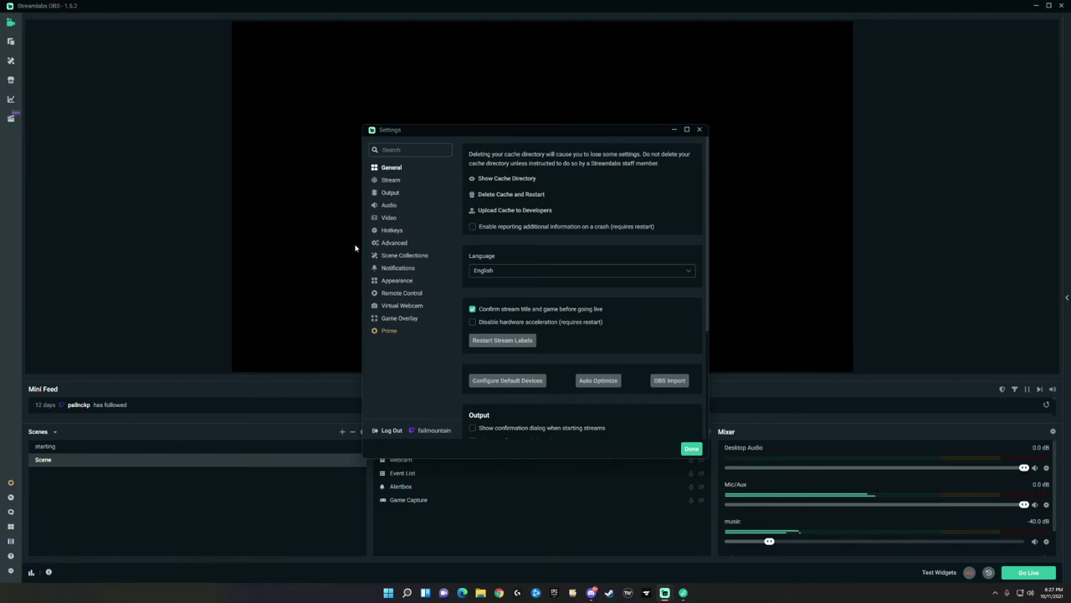
left_click(398, 194)
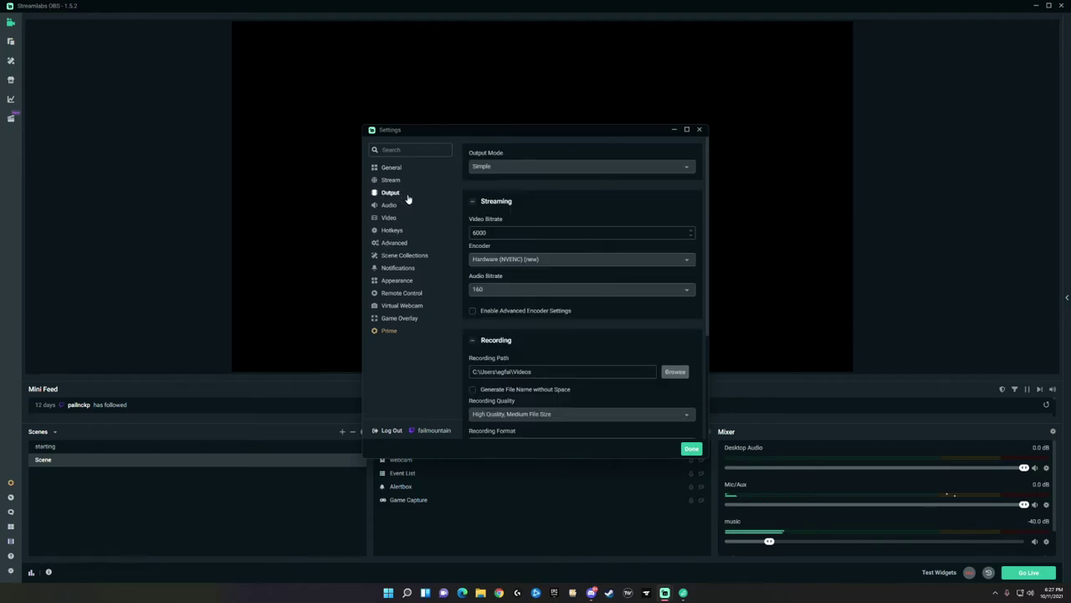
left_click(480, 168)
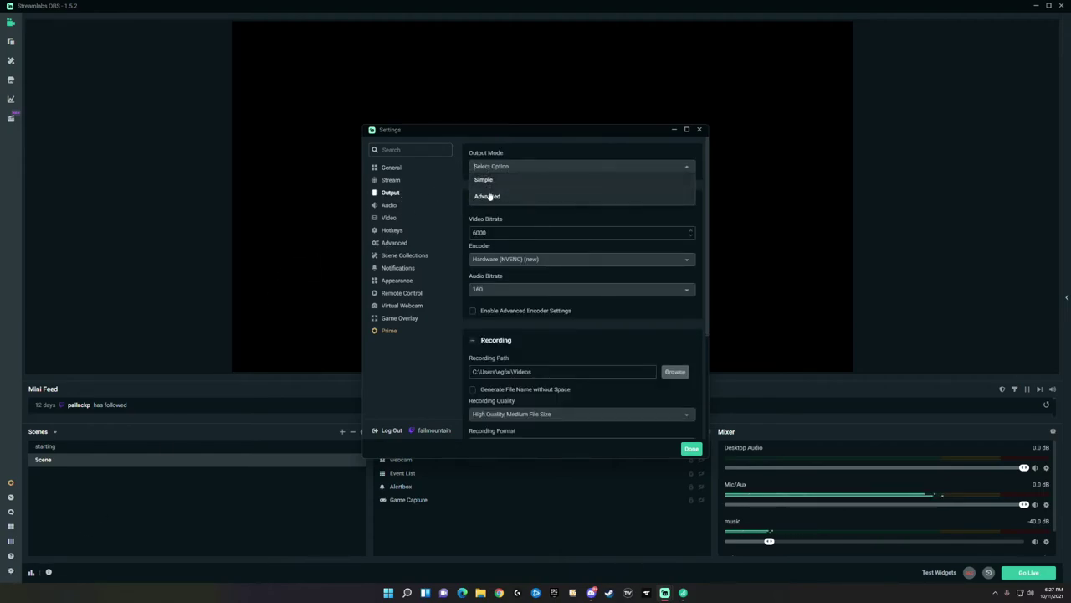
left_click(487, 194)
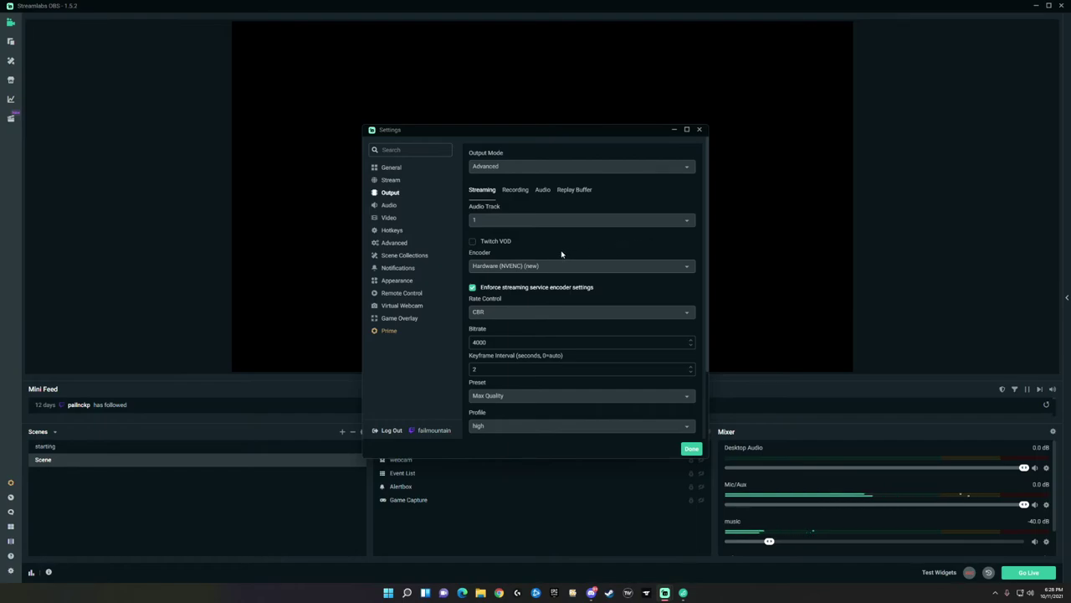
Step: Enable Twitch VOD for streaming with track 2 as the Twitch VOD track, and close the settings
left_click(472, 242)
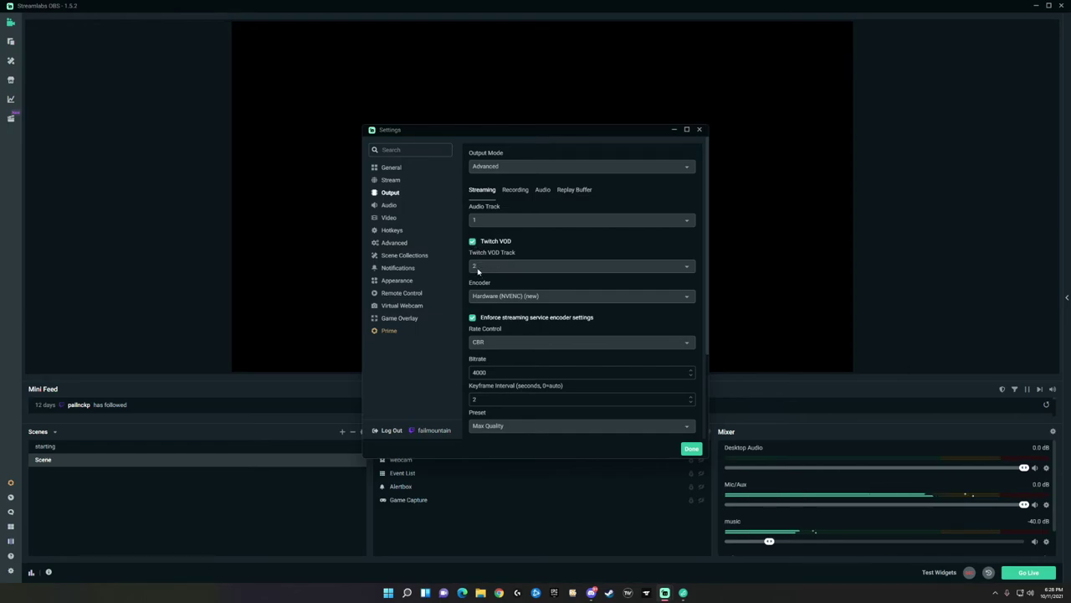
left_click(478, 269)
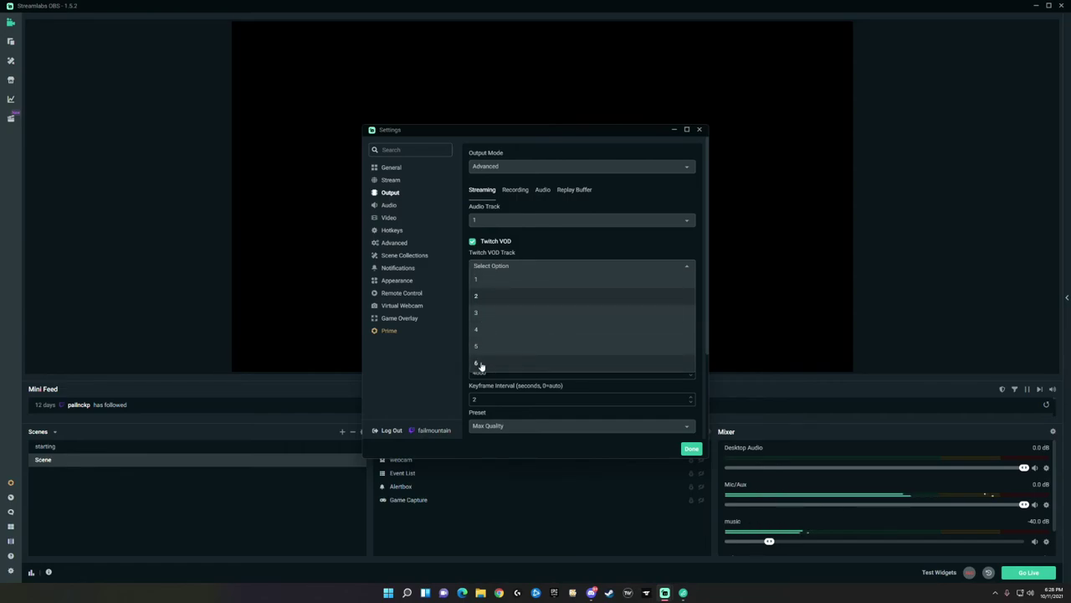
left_click(484, 301)
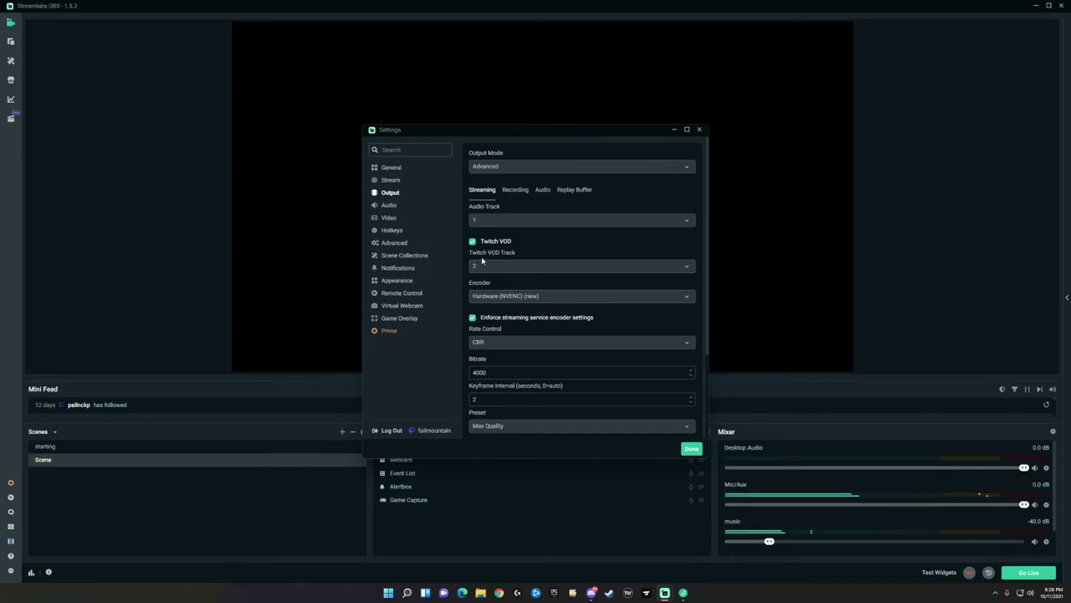
left_click(699, 129)
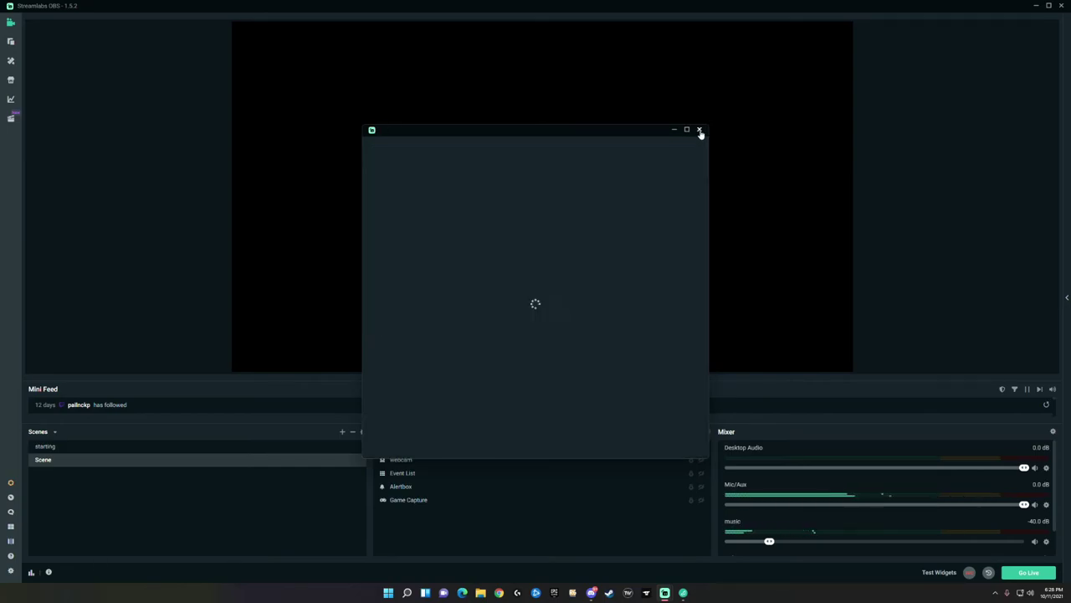
Step: Remove the music source from audio track 2 in the advanced audio settings
left_click(1053, 432)
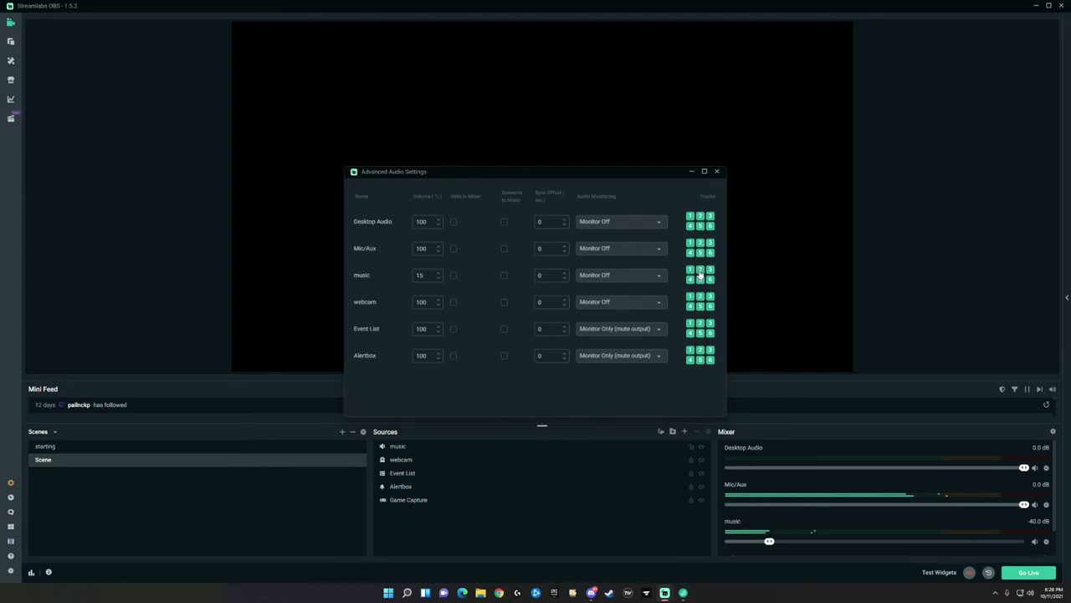
left_click(699, 273)
Step: Review the Twitch VOD option and its track in the streaming output settings, and close the settings
left_click(11, 570)
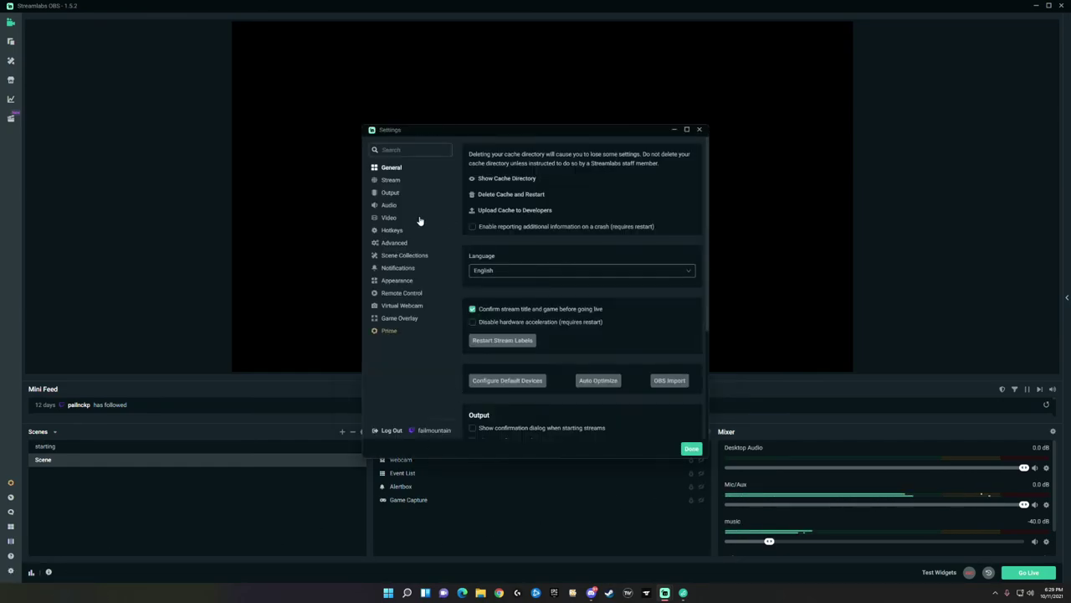
left_click(391, 194)
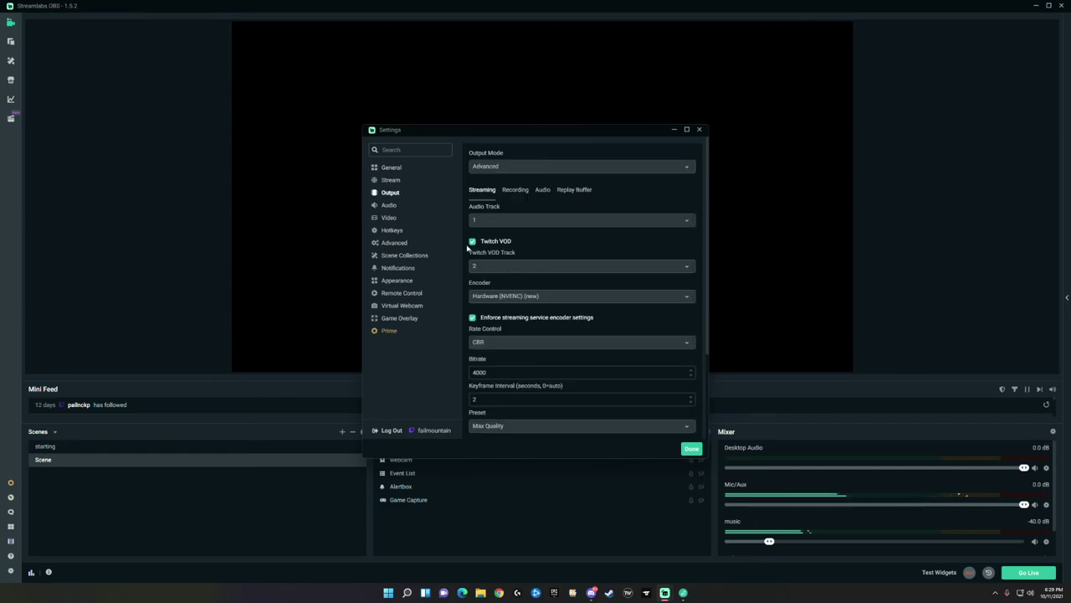
left_click(691, 448)
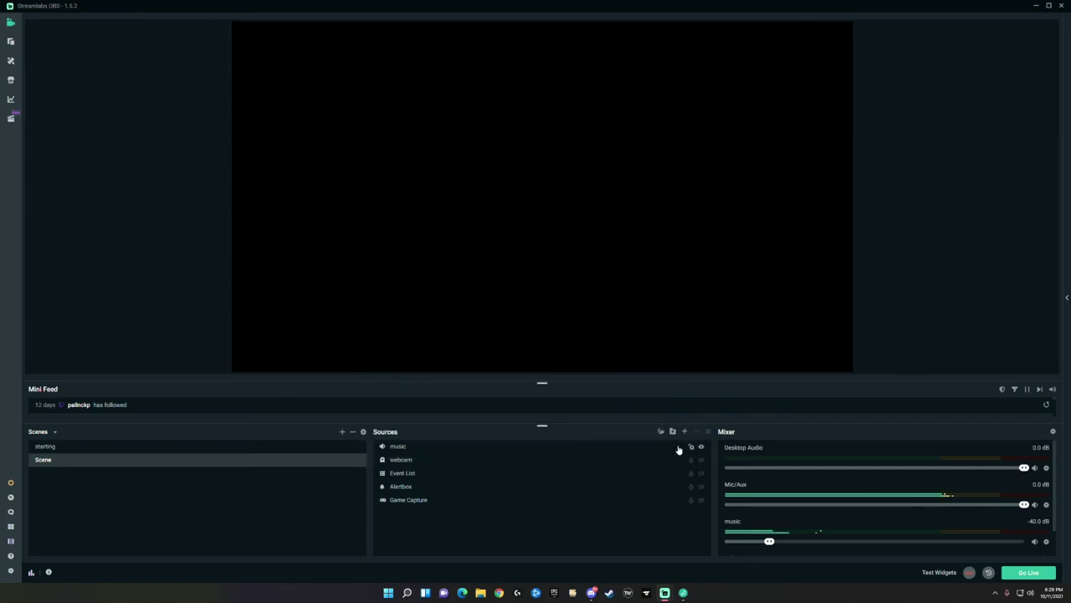